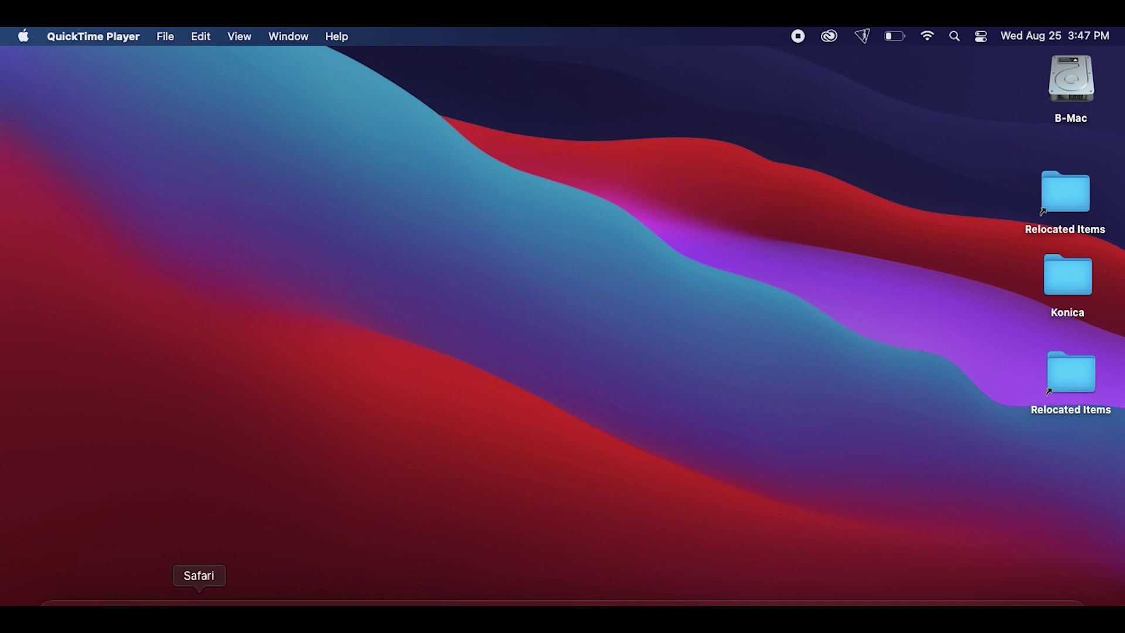
# Briefly open and close Safari, then list all nearby Wi-Fi networks from the Wi-Fi menu
pyautogui.click(199, 609)
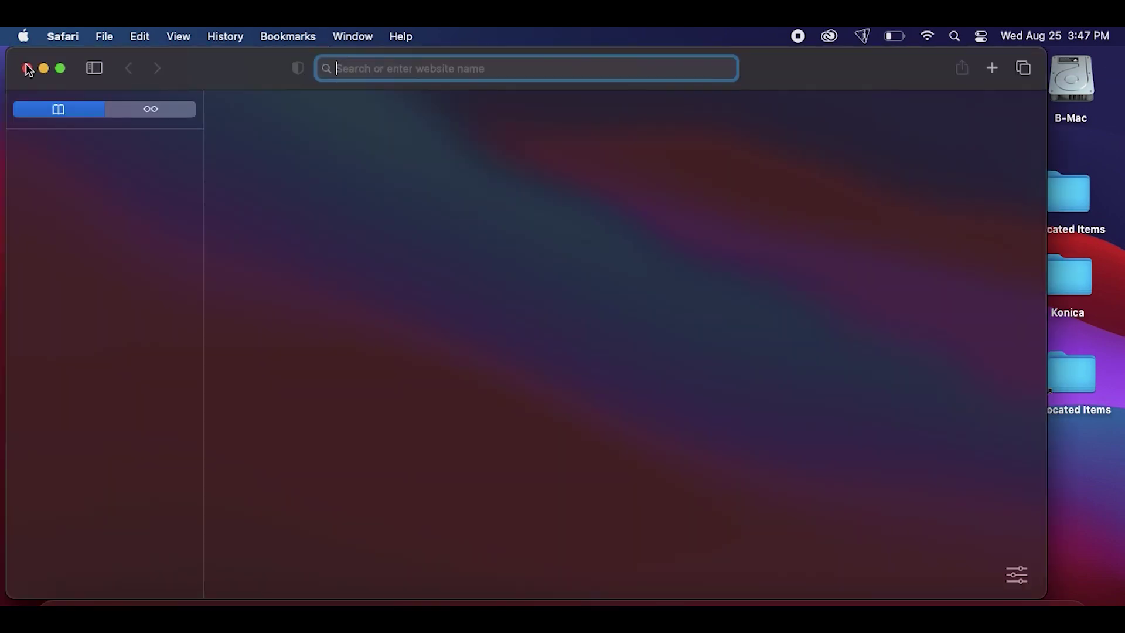
pyautogui.click(27, 69)
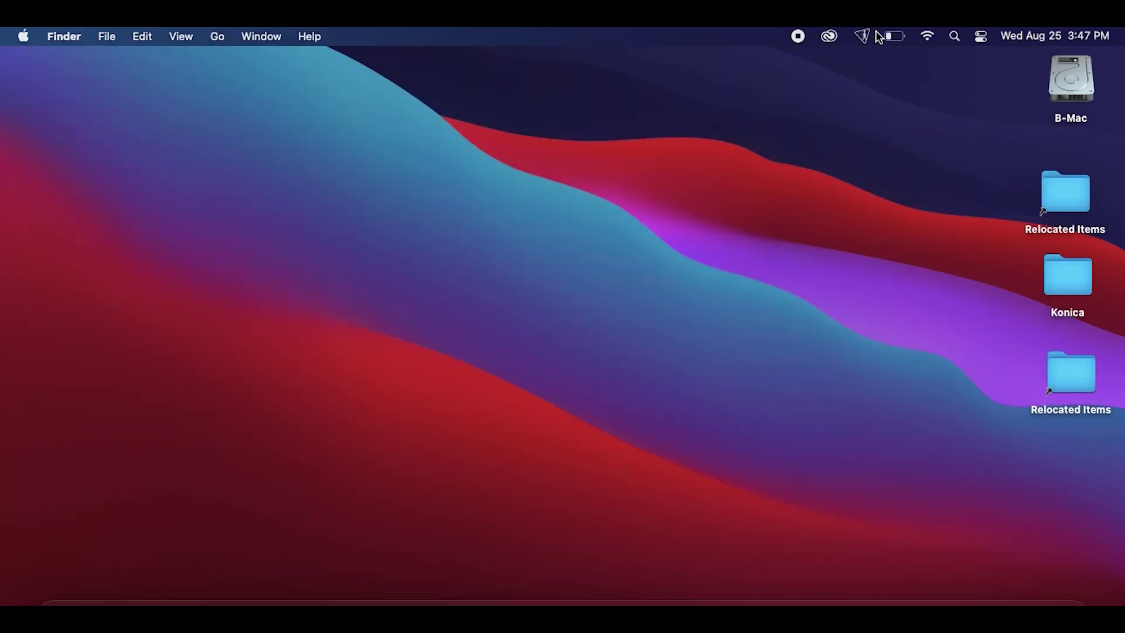
pyautogui.click(929, 37)
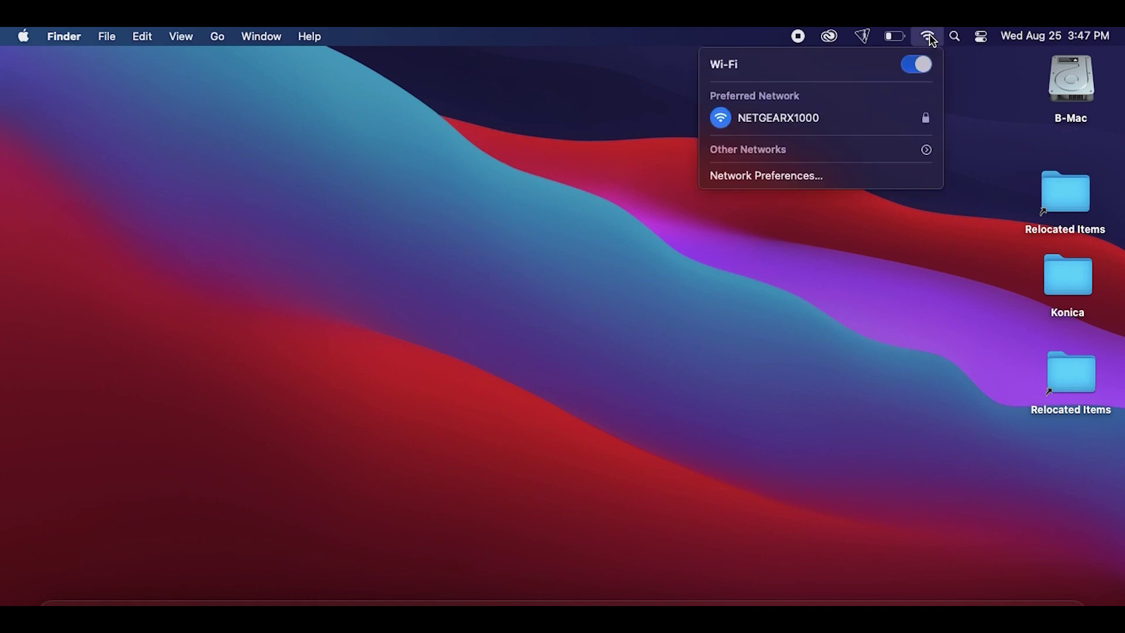
pyautogui.click(842, 154)
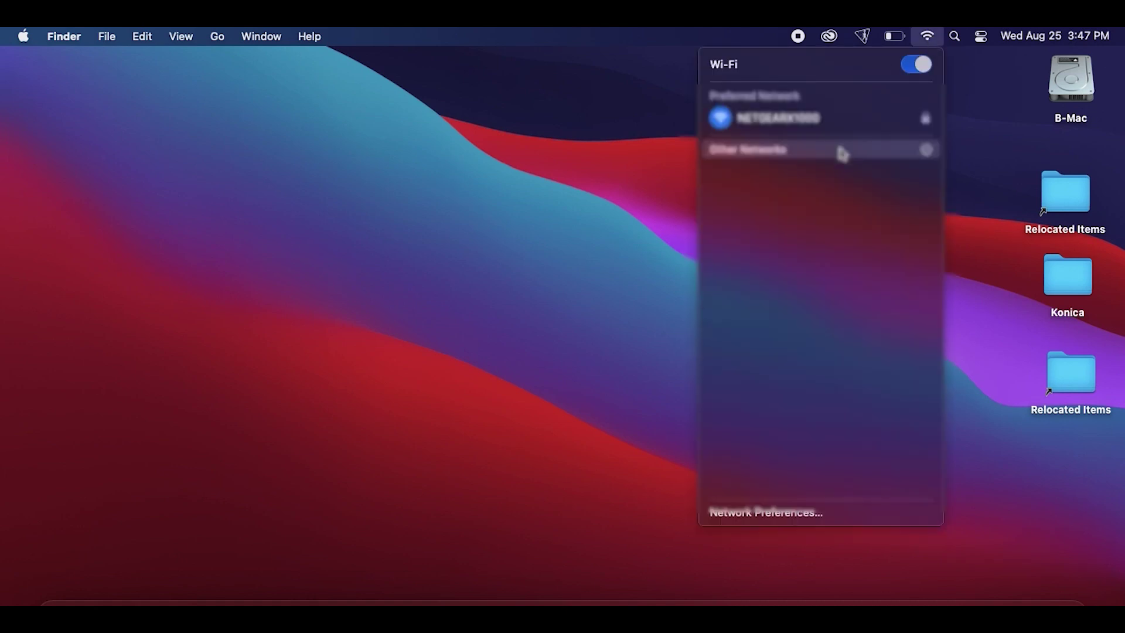
pyautogui.scroll(-4, 805, 326)
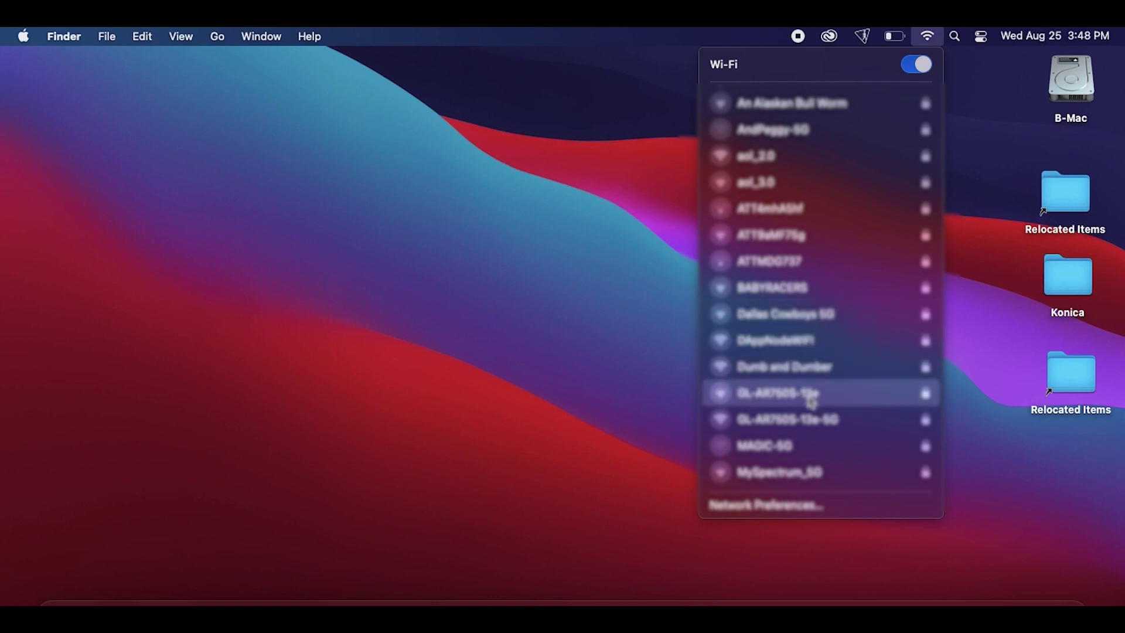
# Join the GL-AR750S-13e network with its Wi-Fi password and relaunch Safari
pyautogui.click(811, 393)
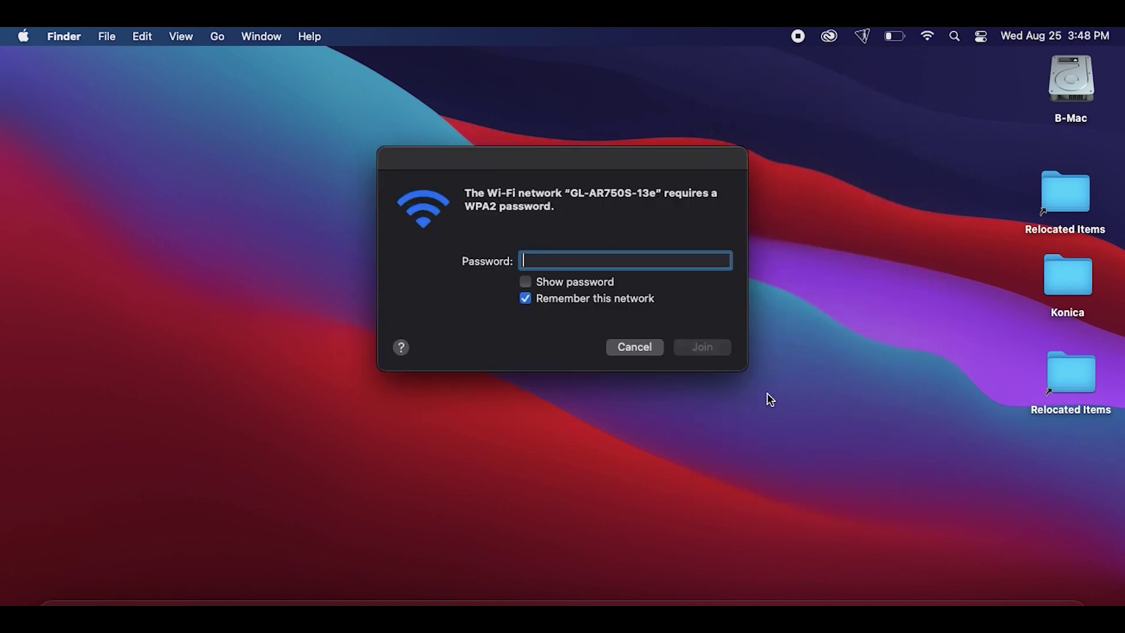
pyautogui.click(588, 286)
pyautogui.write('goodlife')
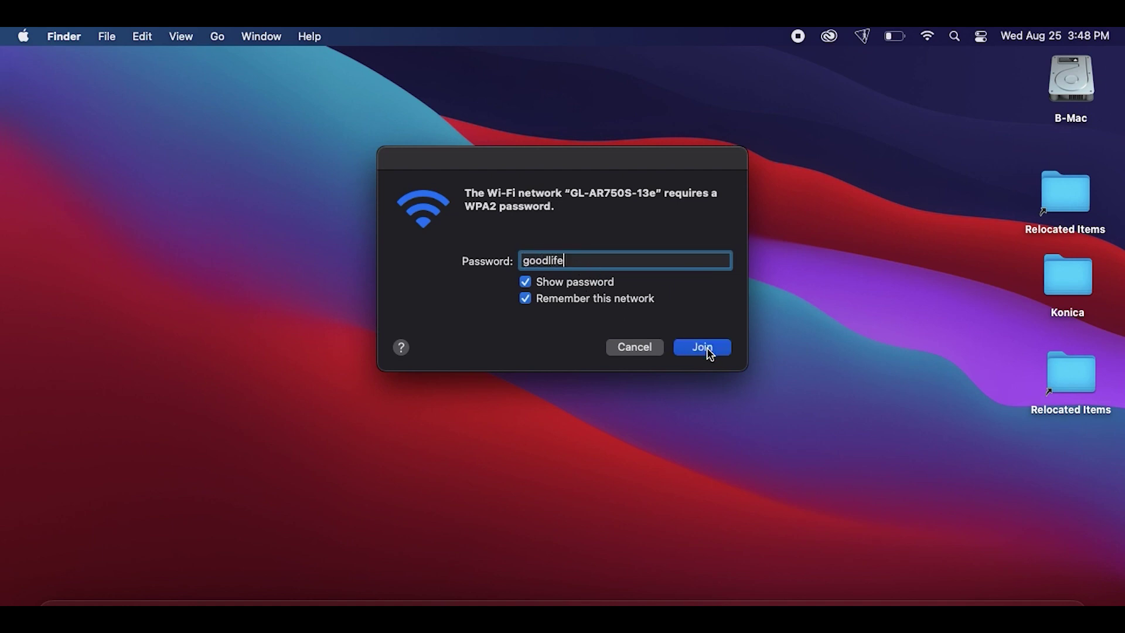
pyautogui.click(707, 350)
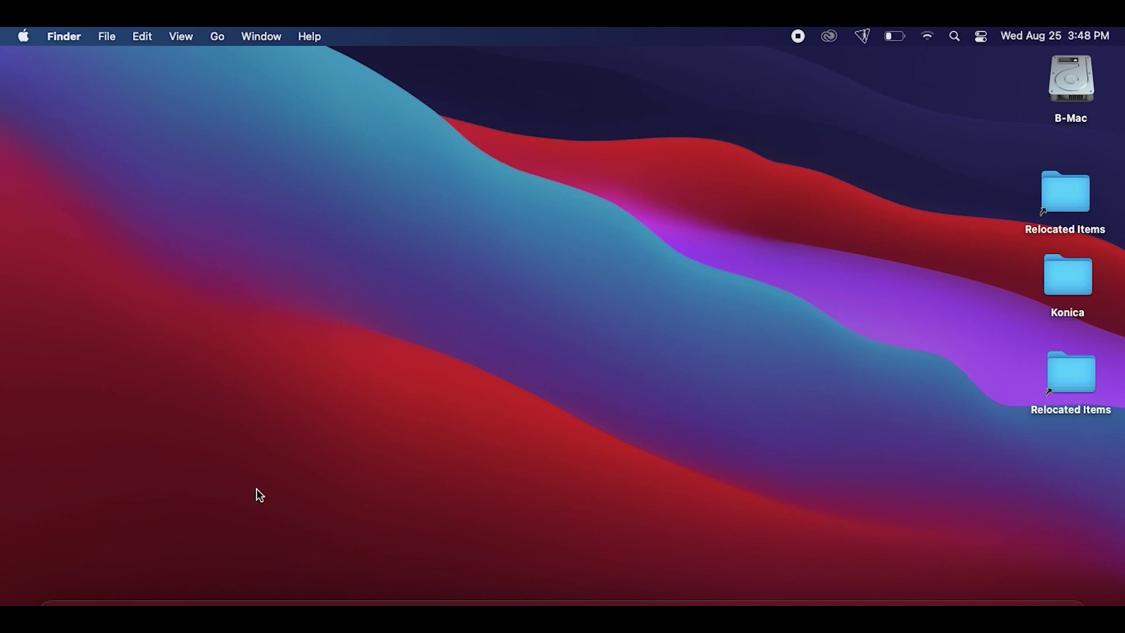
pyautogui.click(199, 603)
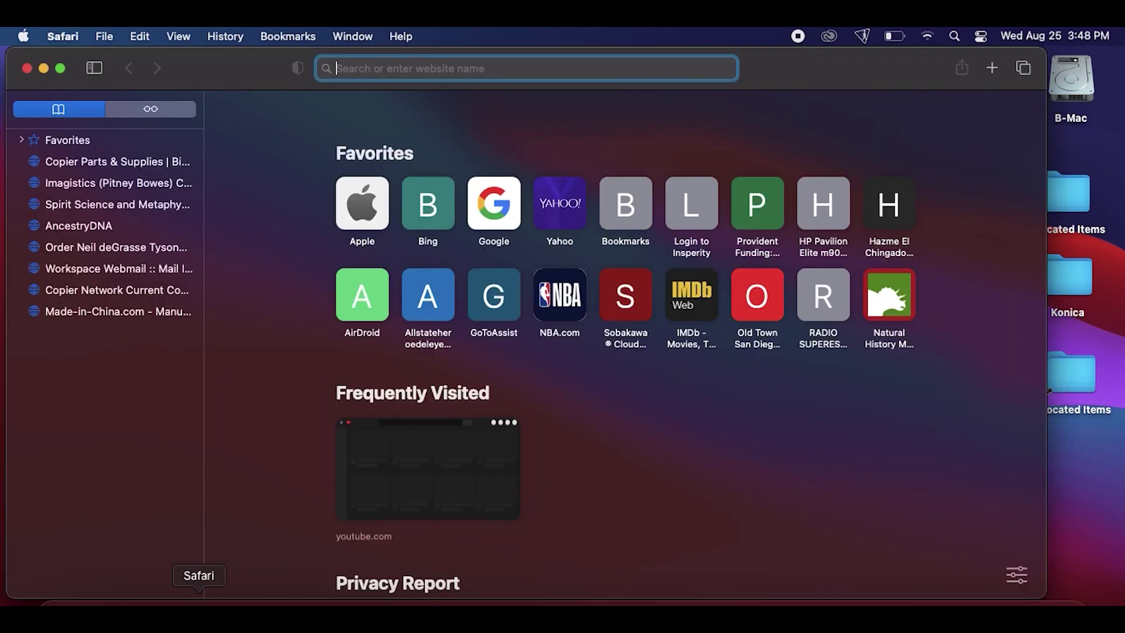
# Load the router's setup page at 192.168.8.1 in Safari
pyautogui.write('19')
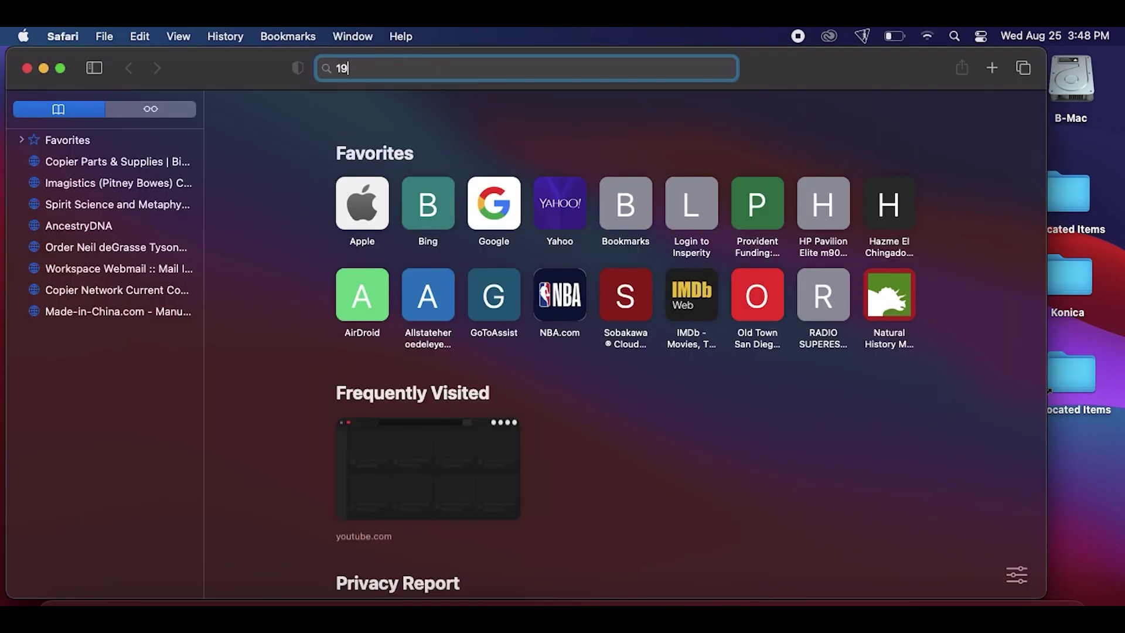
pyautogui.write('2.168')
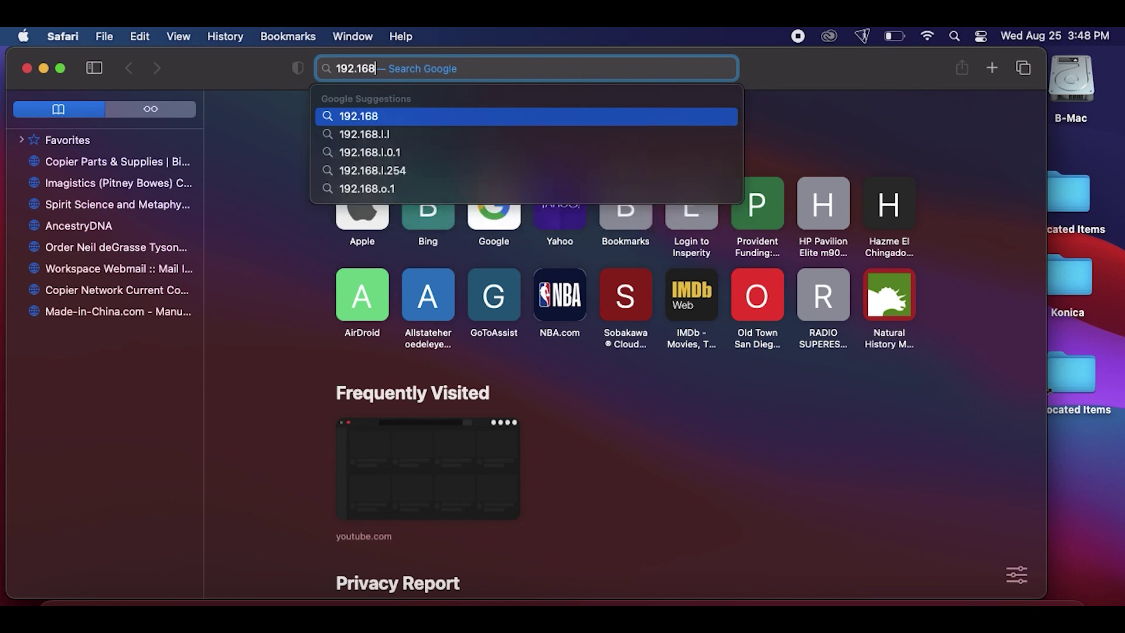
pyautogui.write('.8.')
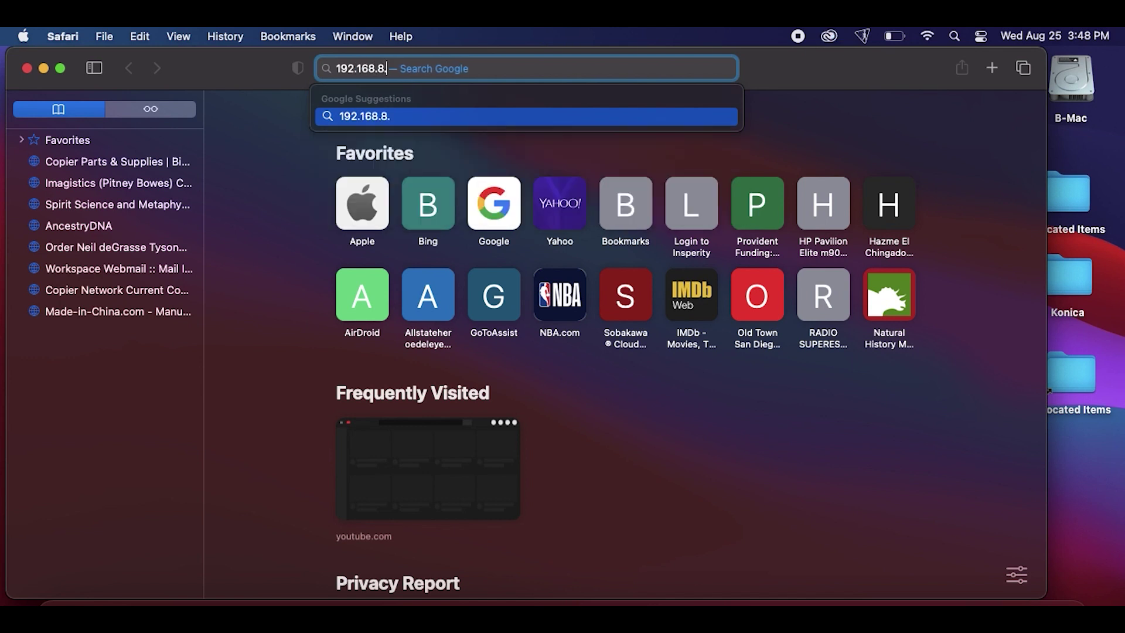
pyautogui.write('1')
pyautogui.press('Return')
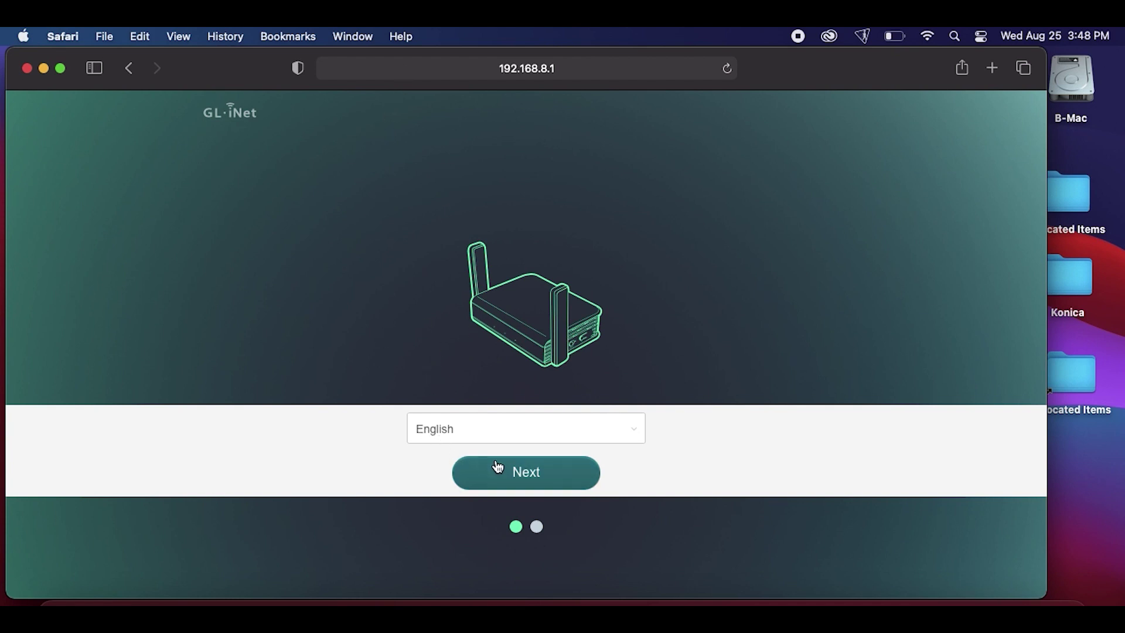
# Keep English, enter and confirm a new admin password, and decline Safari's save-password prompt
pyautogui.click(511, 472)
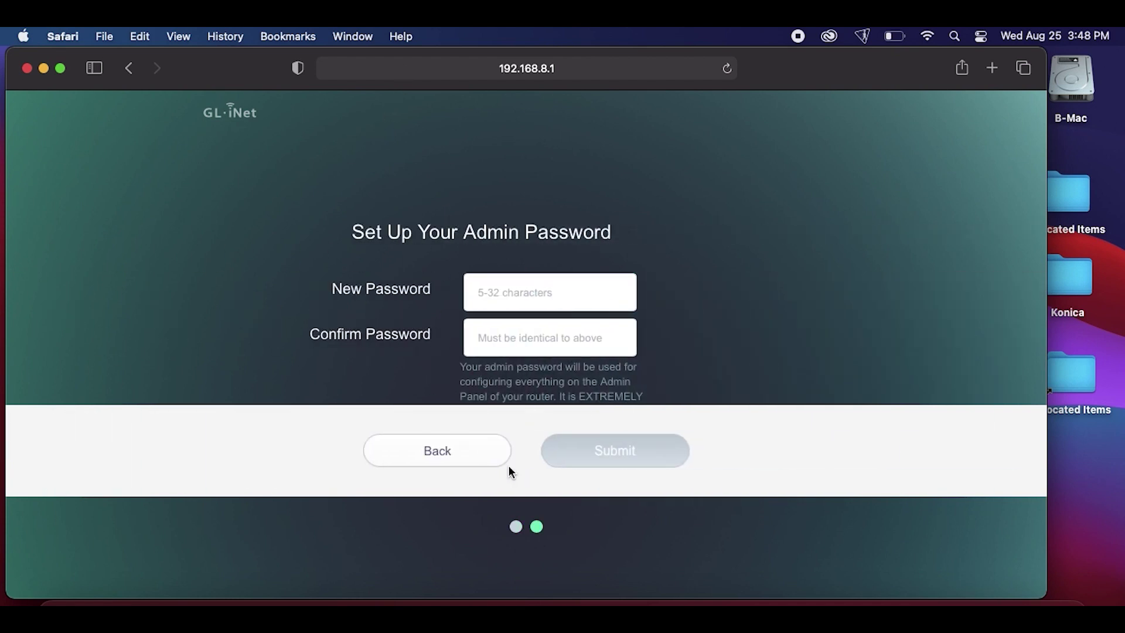
pyautogui.click(528, 289)
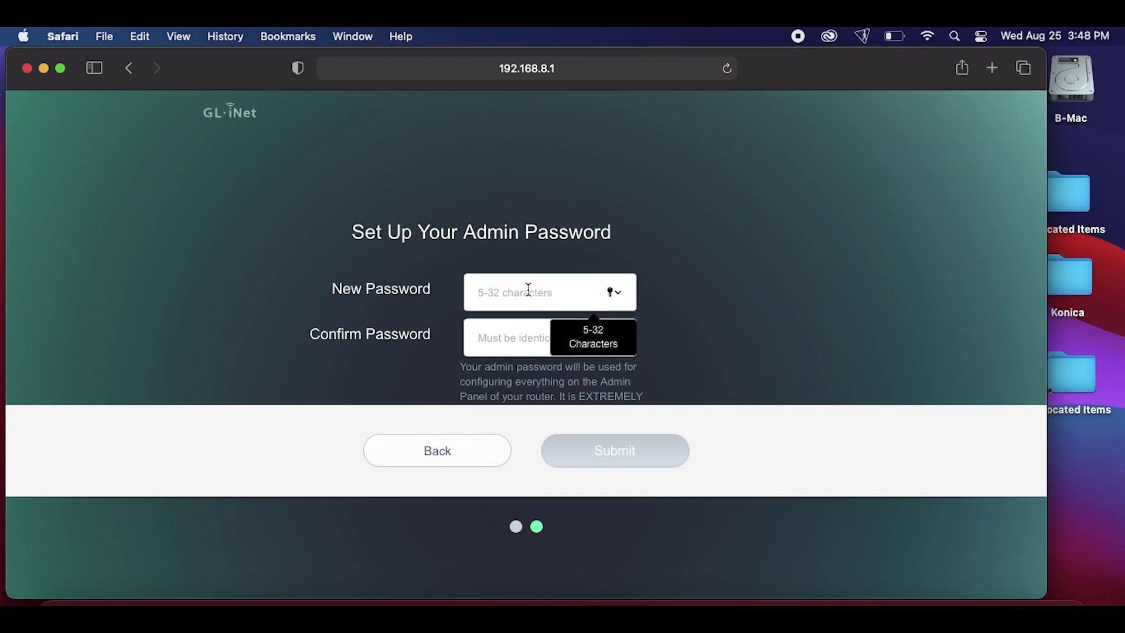
pyautogui.write('••••')
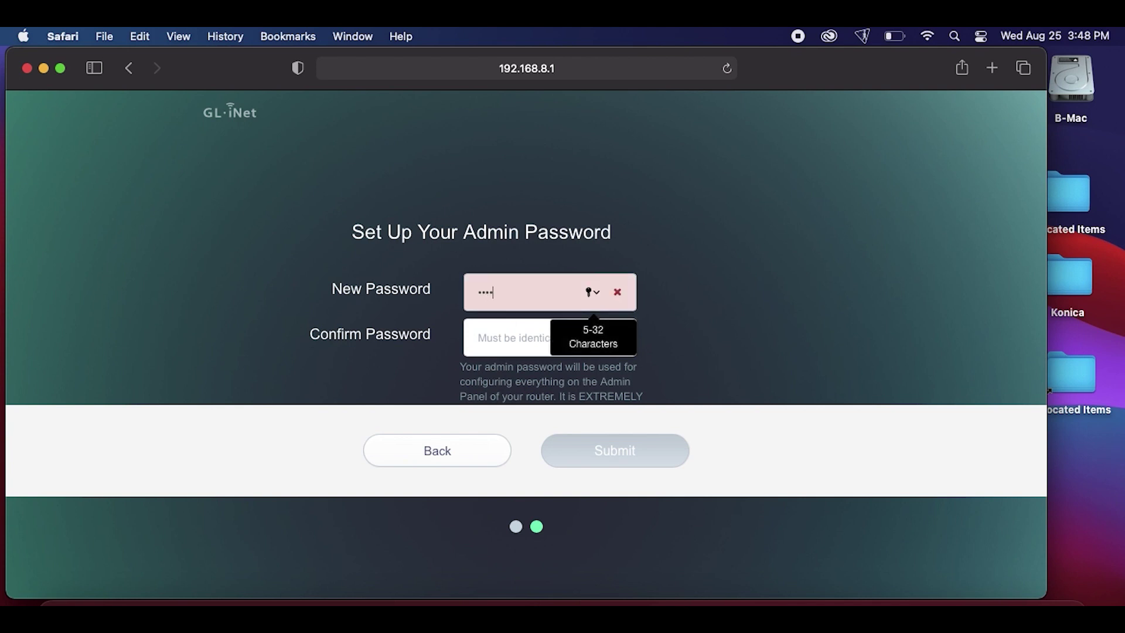
pyautogui.write('•')
pyautogui.click(500, 334)
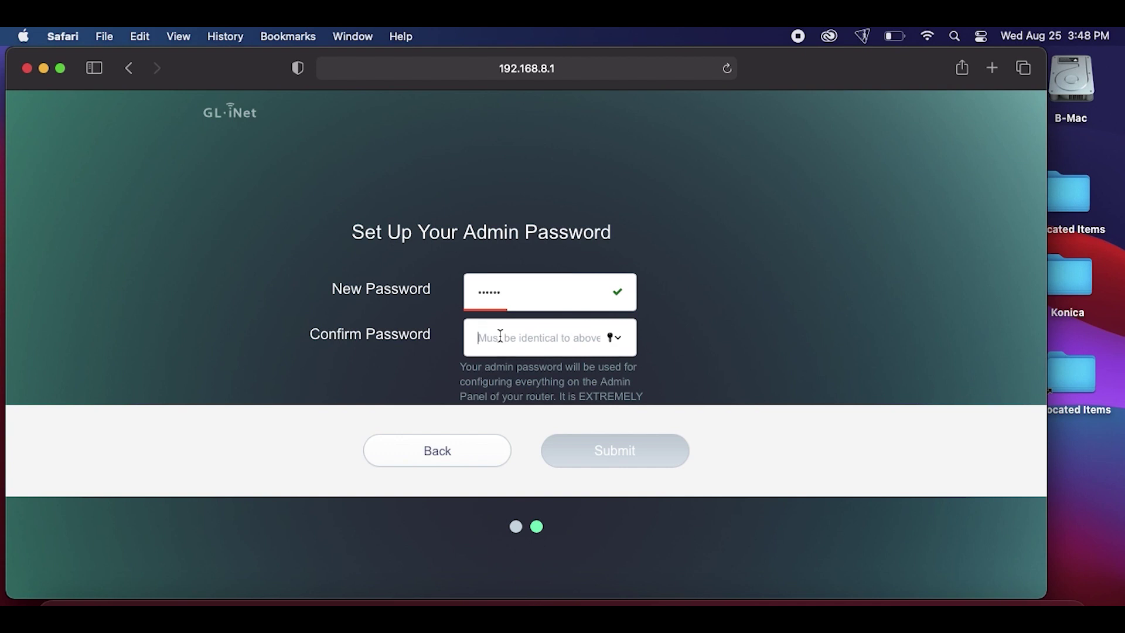
pyautogui.write('••••')
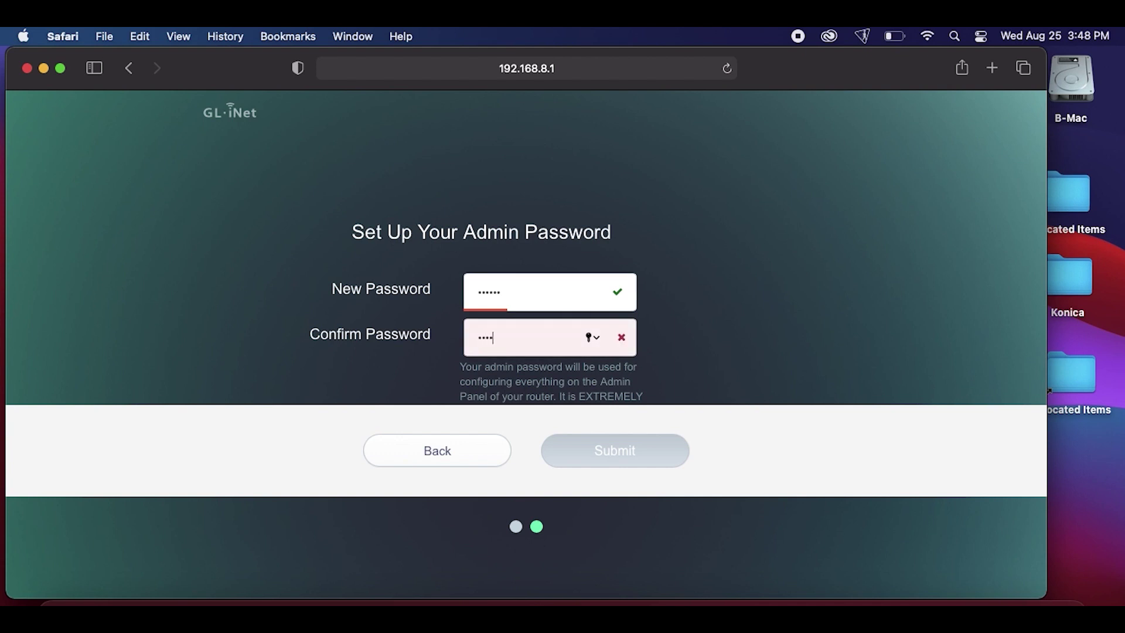
pyautogui.write('••')
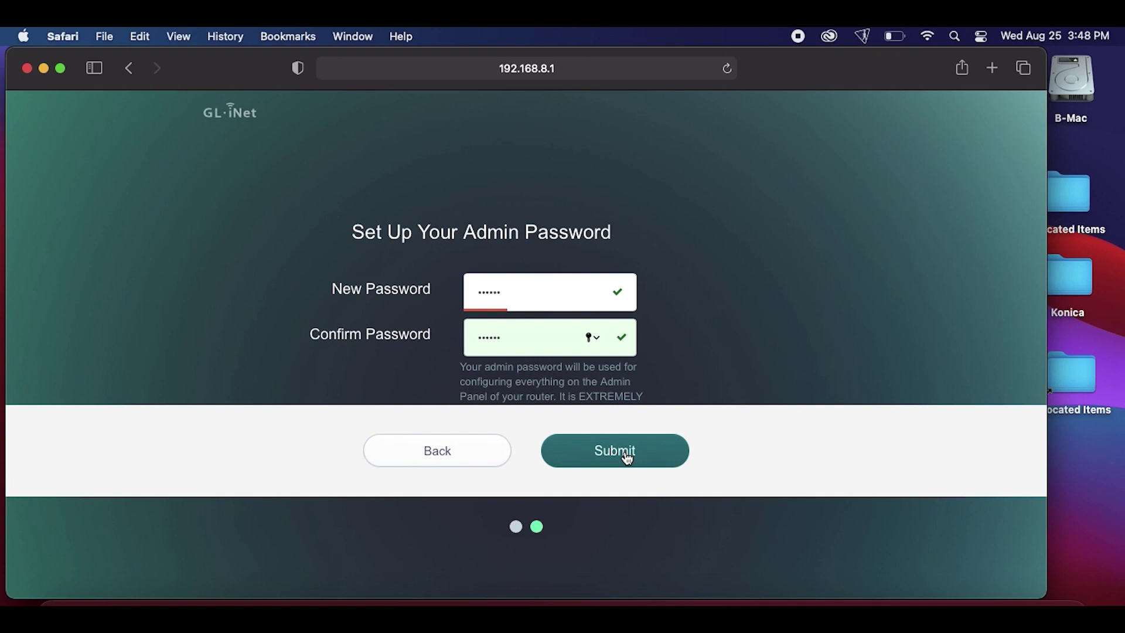
pyautogui.click(627, 459)
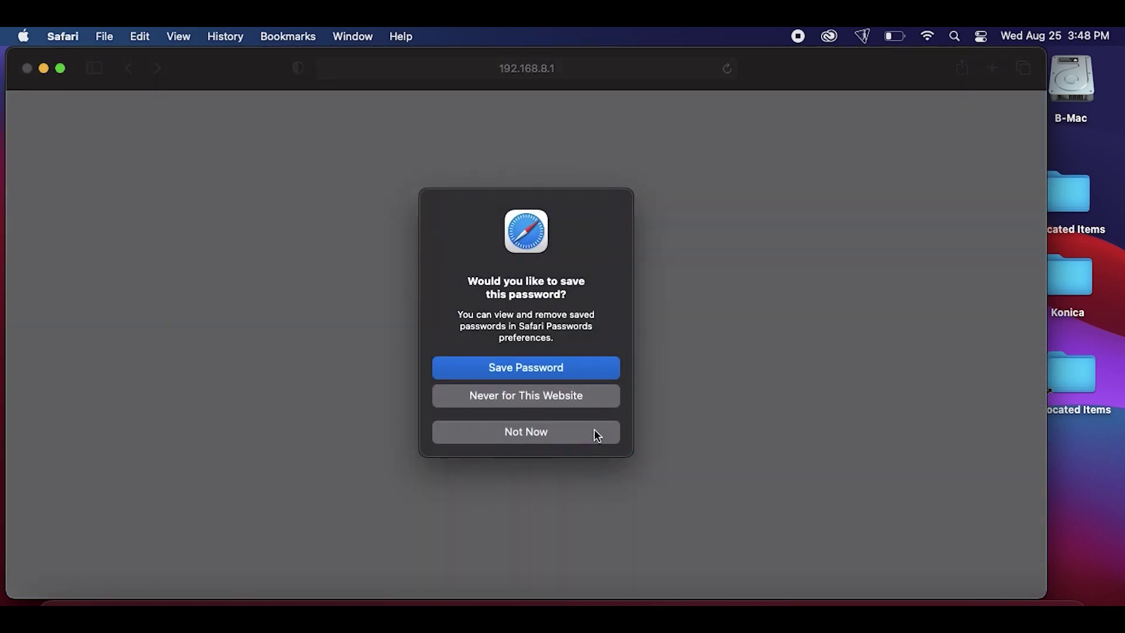
pyautogui.click(570, 402)
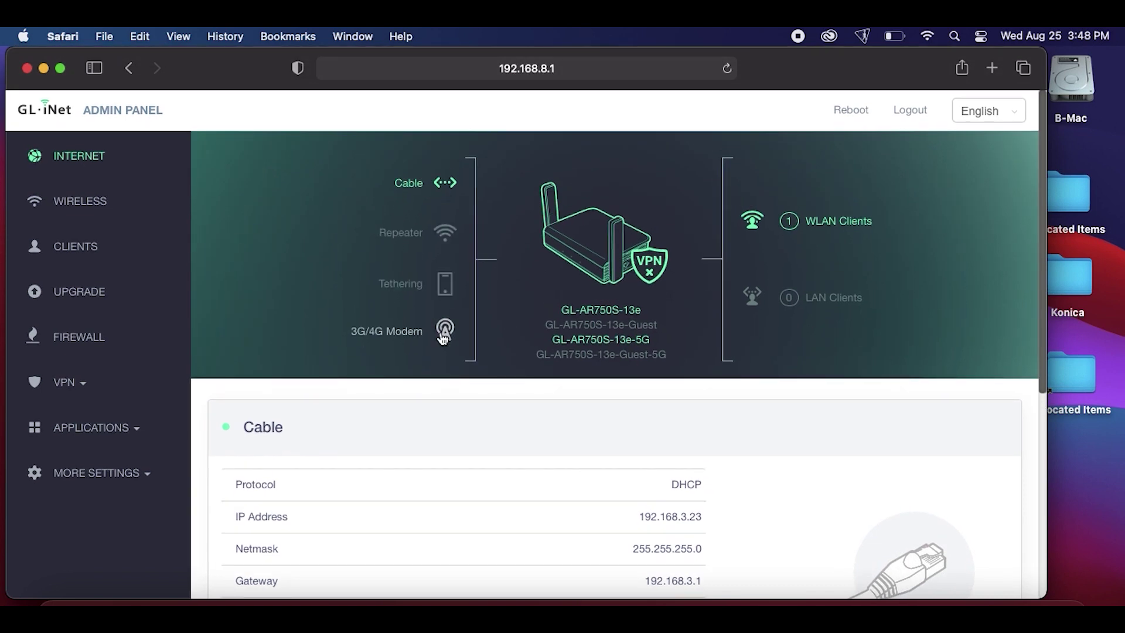
# Open the Wireless settings and reveal the 2.4G Wi-Fi key in plain text
pyautogui.scroll(-5, 560, 417)
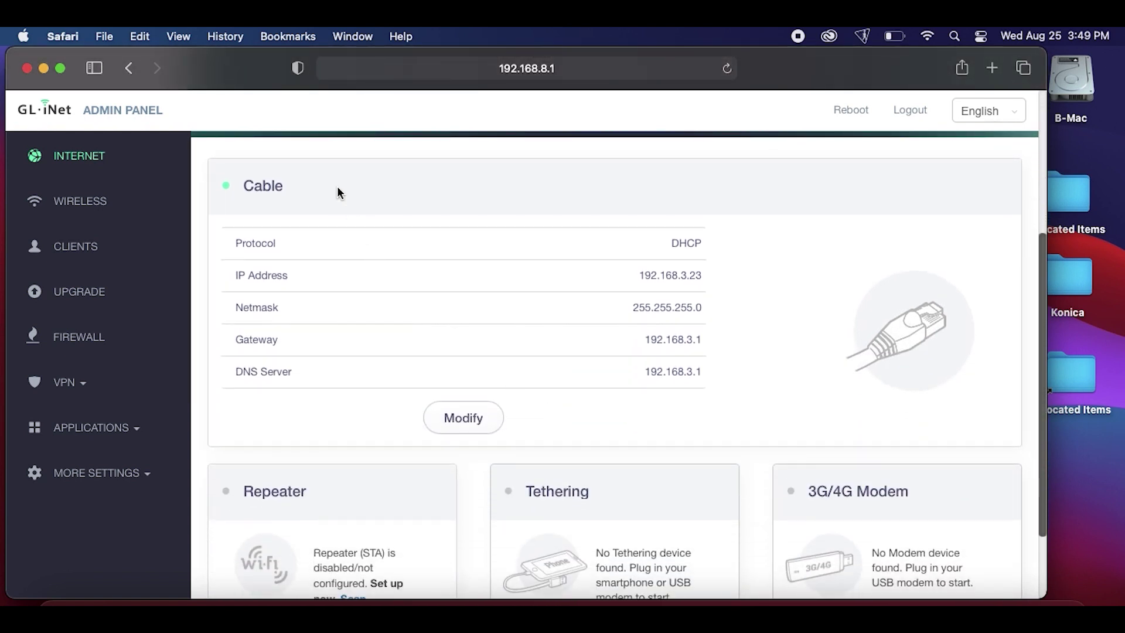
pyautogui.scroll(-2, 319, 406)
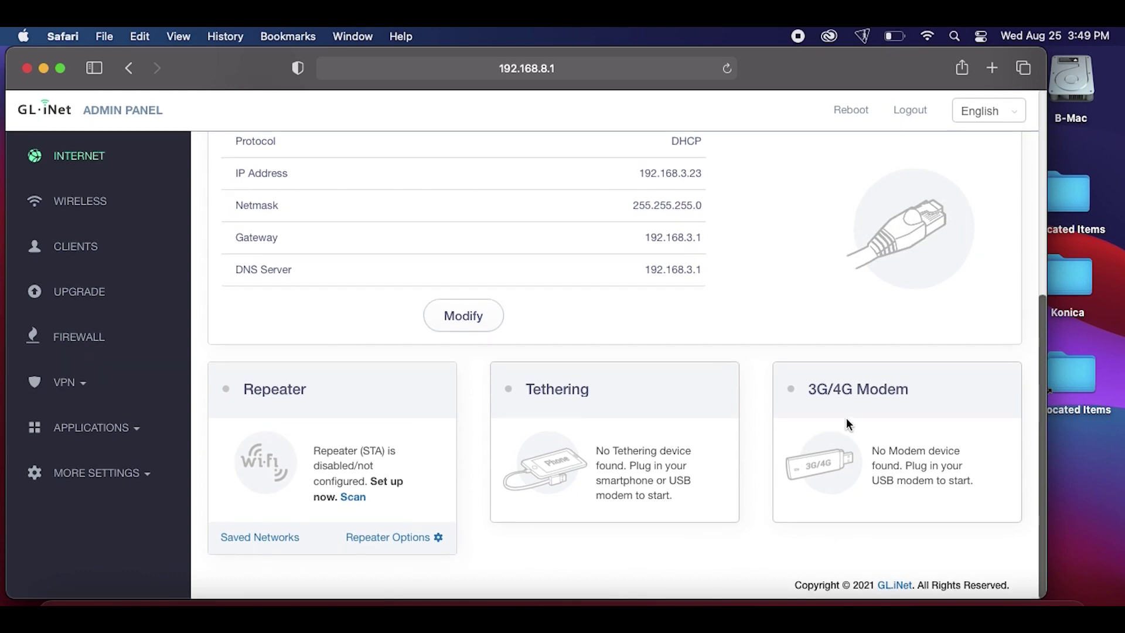
pyautogui.scroll(3, 846, 429)
pyautogui.scroll(4, 847, 430)
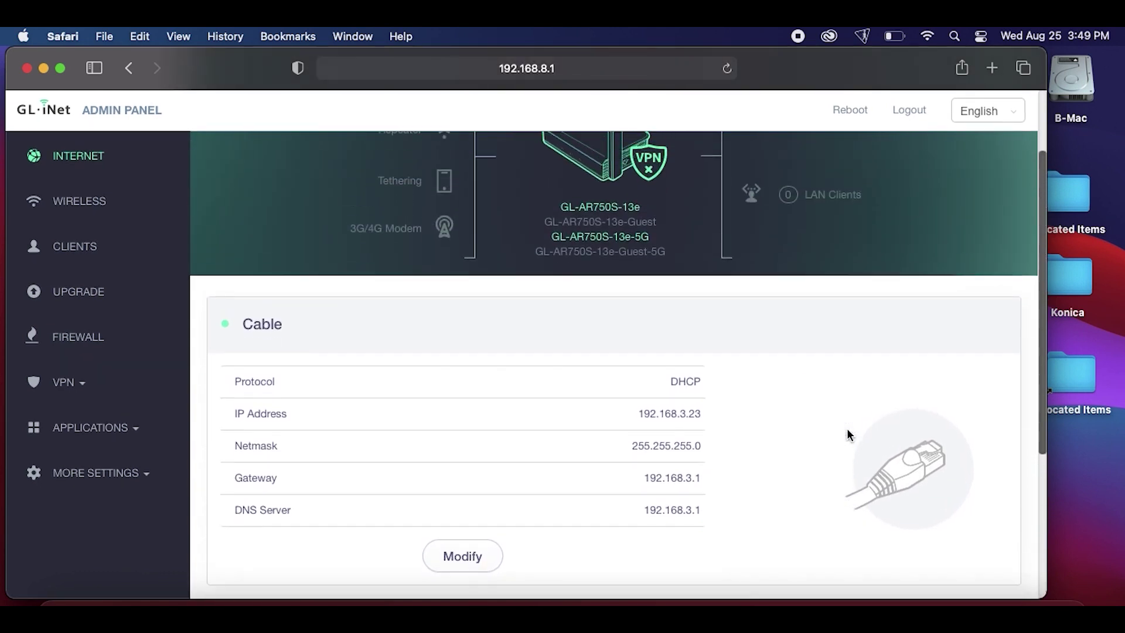
pyautogui.scroll(1, 847, 435)
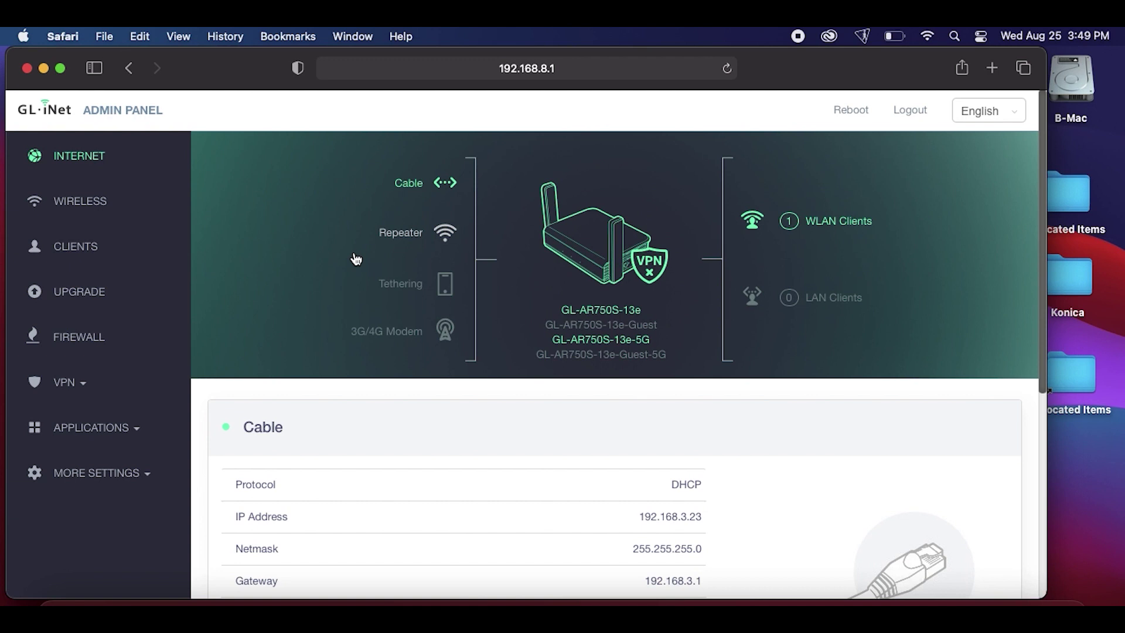
pyautogui.click(105, 204)
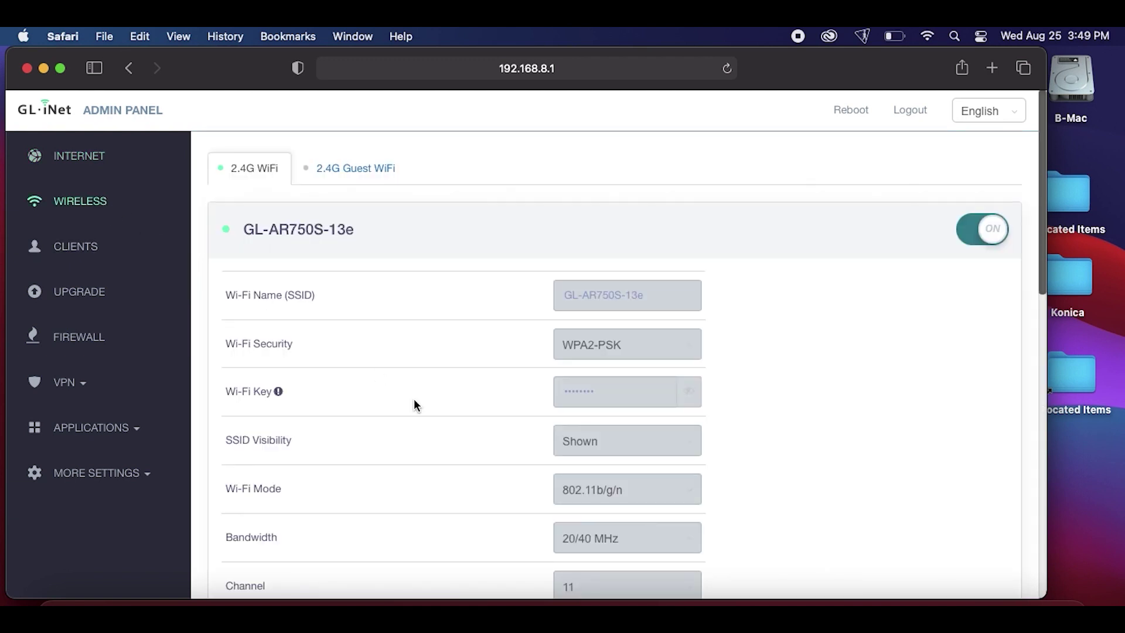
pyautogui.scroll(-1, 779, 462)
pyautogui.scroll(-1, 779, 459)
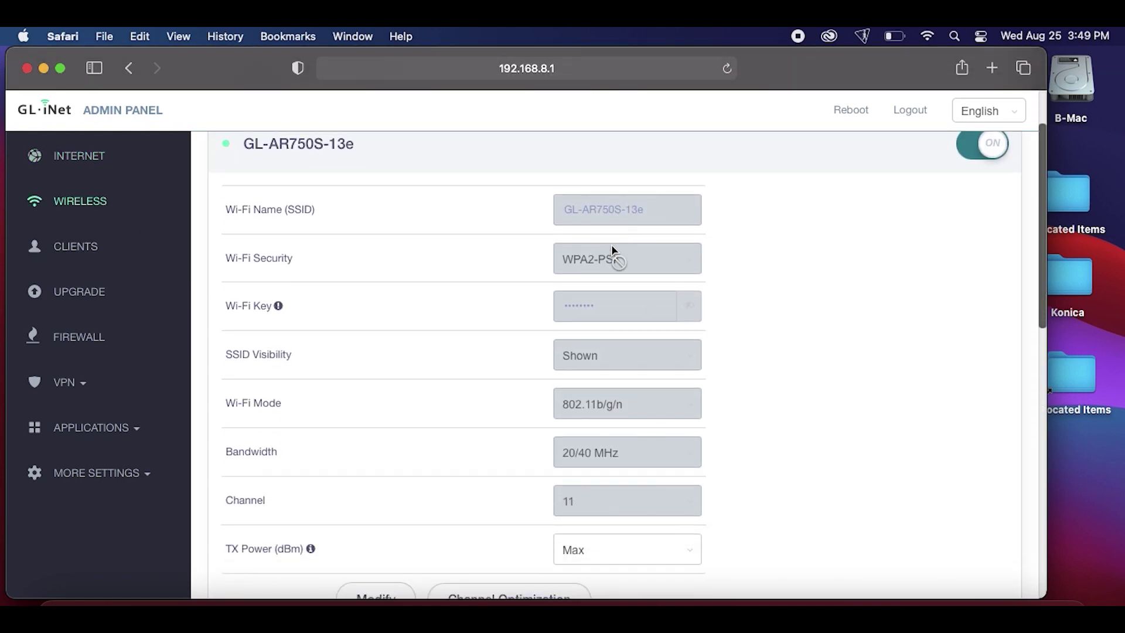
pyautogui.scroll(-3, 801, 264)
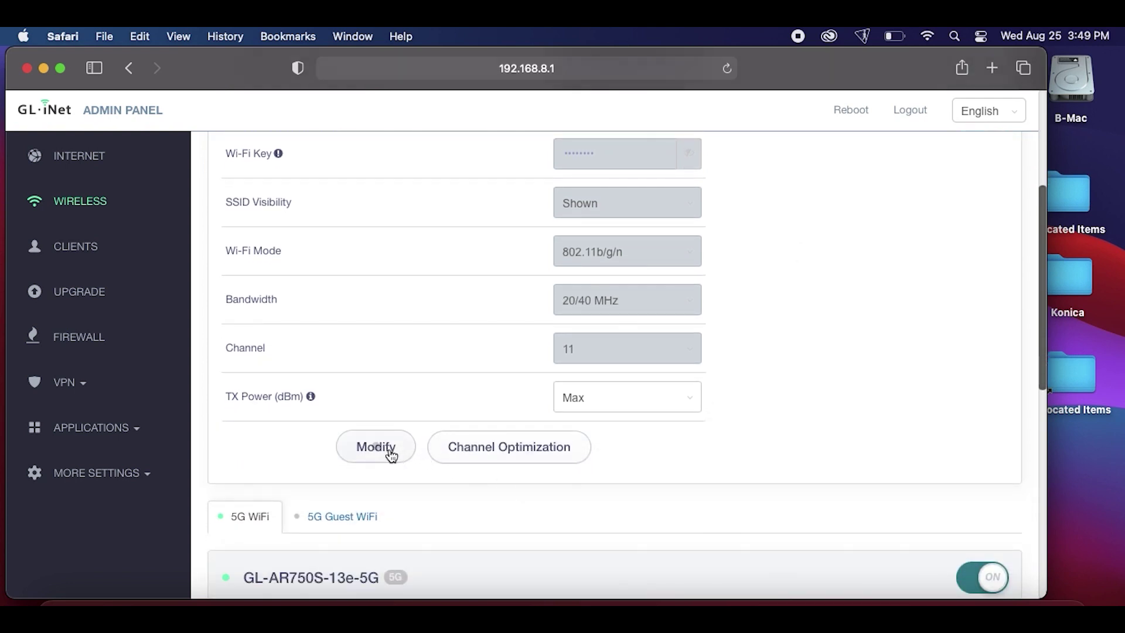
pyautogui.click(387, 451)
pyautogui.scroll(4, 839, 399)
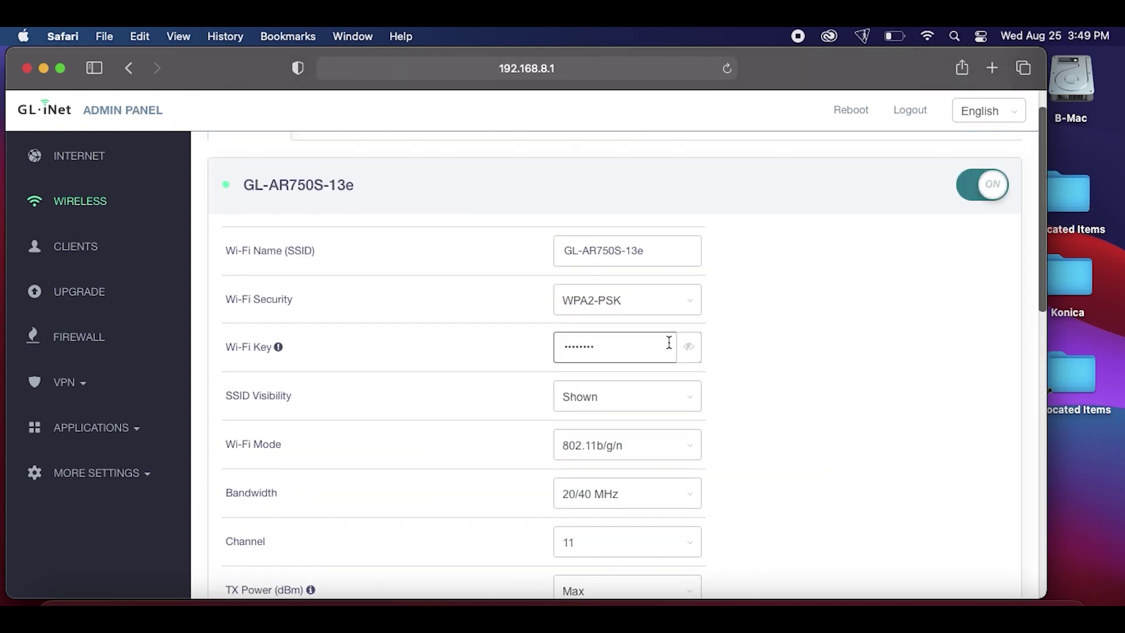
pyautogui.click(689, 347)
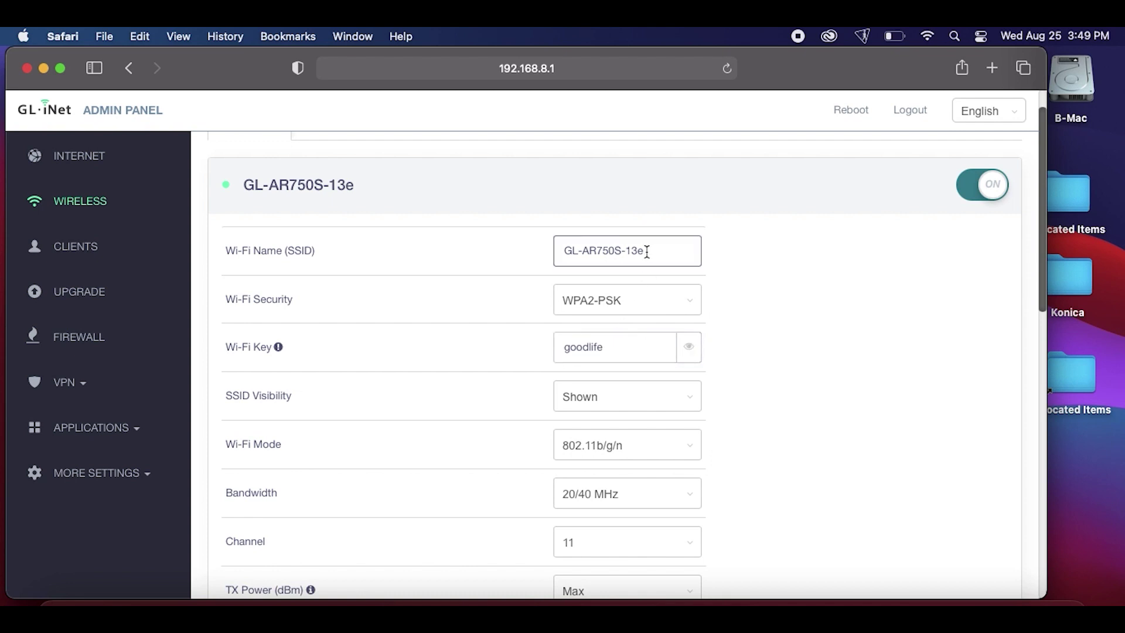
# View the Clients page listing the one 2.4G device at 192.168.8.187
pyautogui.scroll(-1, 763, 386)
pyautogui.scroll(-10, 761, 398)
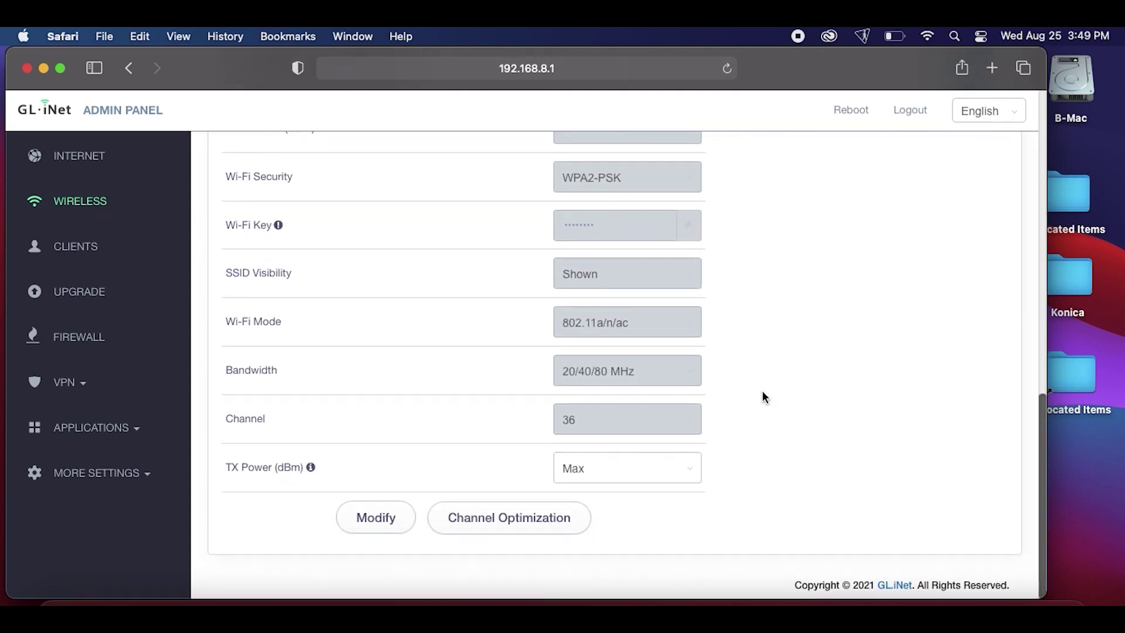
pyautogui.scroll(2, 762, 398)
pyautogui.scroll(1, 762, 392)
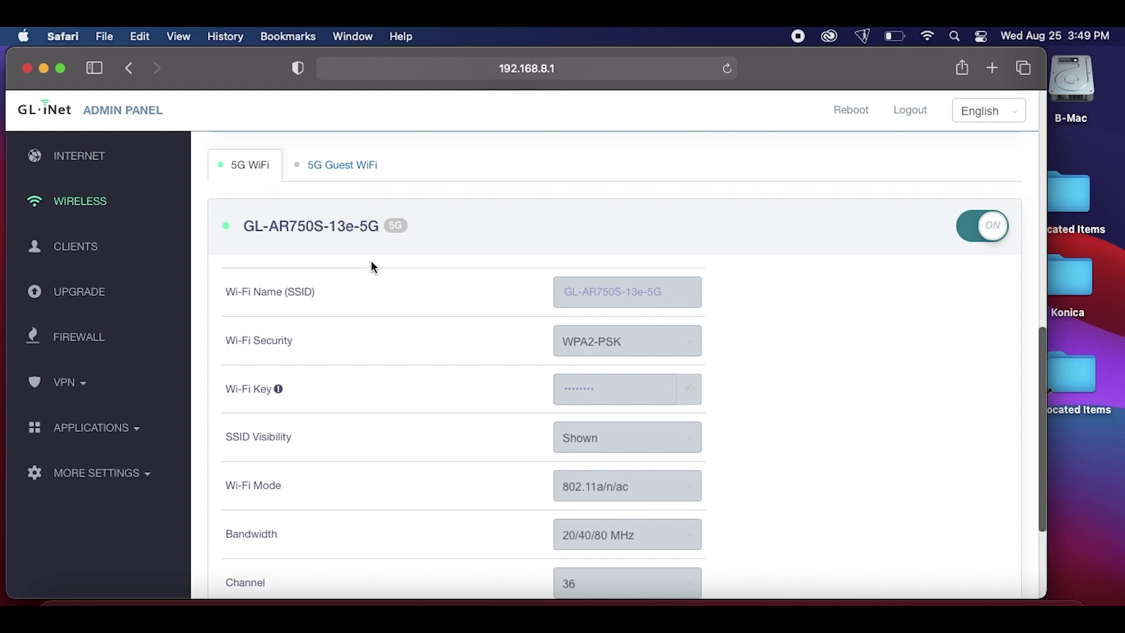
pyautogui.click(83, 246)
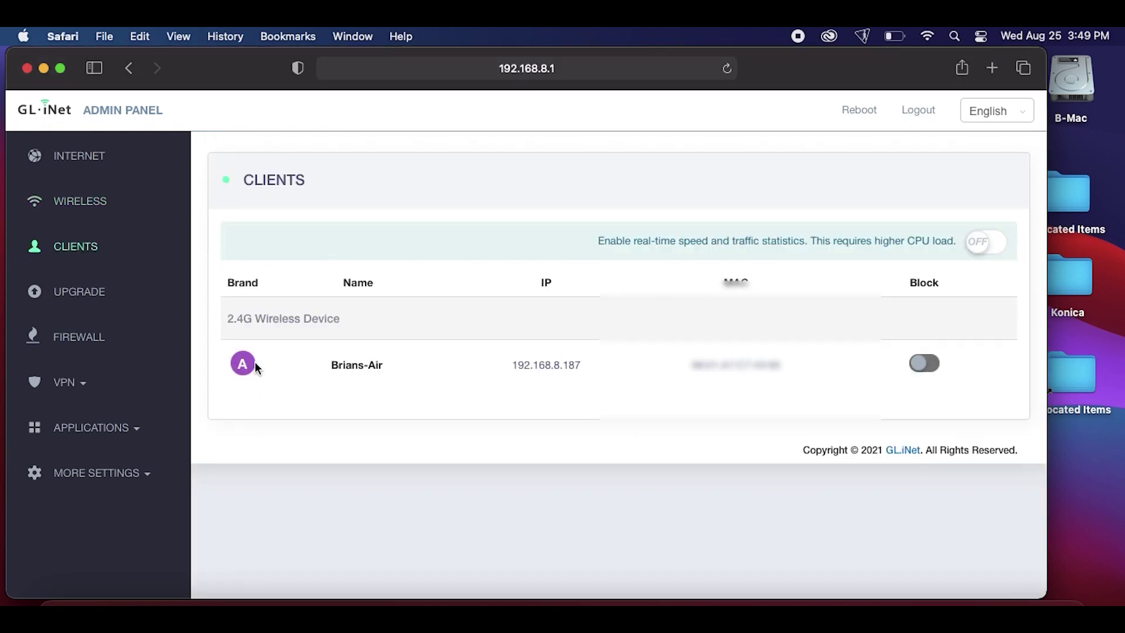
# Go to the firmware Upgrade page, returning after a stray detour to port forwarding
pyautogui.click(103, 285)
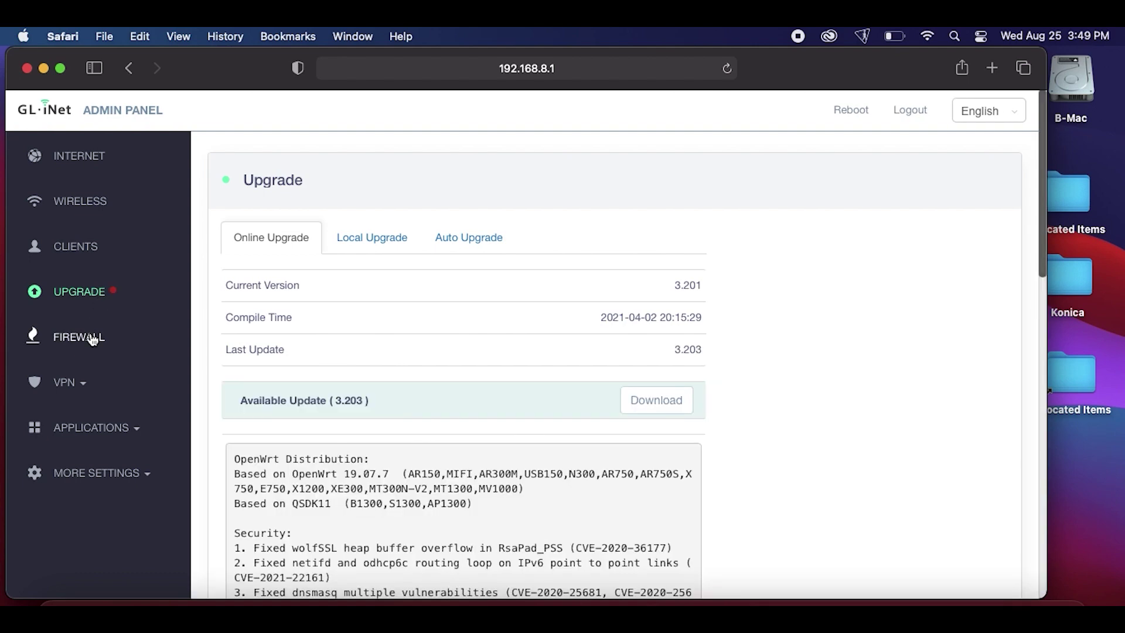
pyautogui.click(92, 338)
pyautogui.click(78, 293)
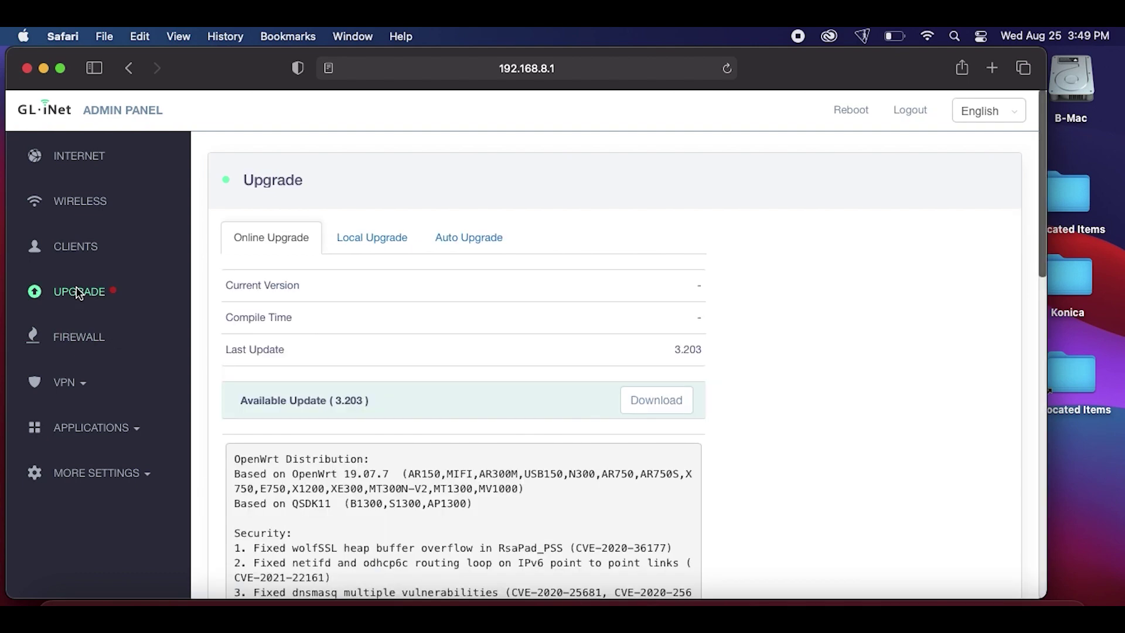
pyautogui.scroll(-5, 793, 410)
pyautogui.scroll(5, 793, 410)
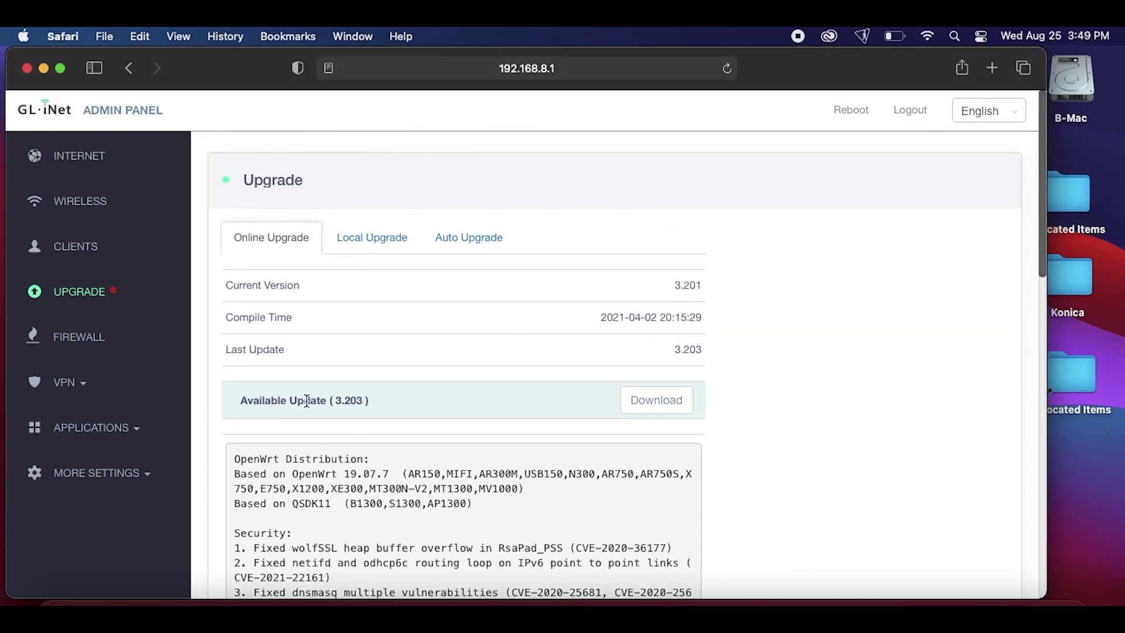
# Download and verify firmware 3.203, then install it with Keep Settings on
pyautogui.click(648, 401)
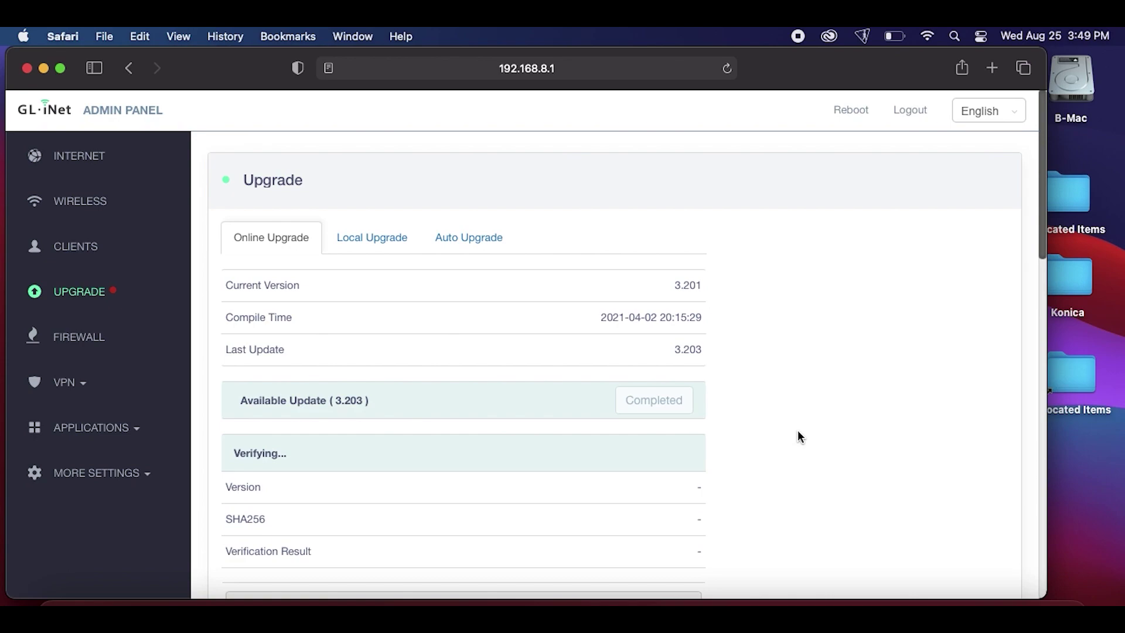
pyautogui.scroll(-2, 796, 436)
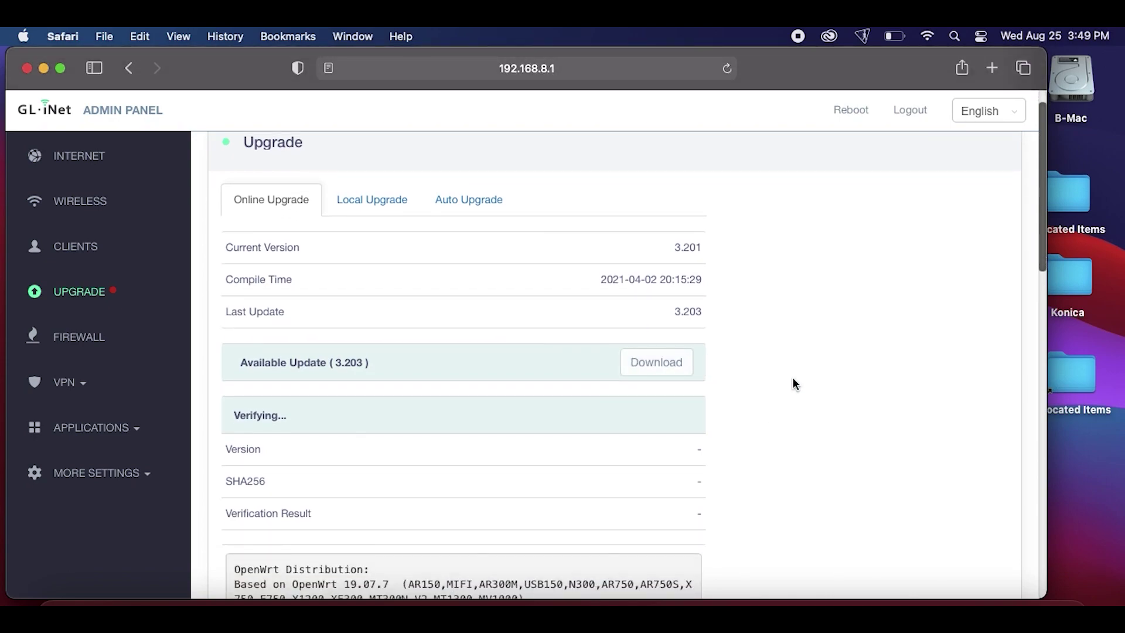
pyautogui.scroll(-10, 794, 384)
pyautogui.scroll(5, 794, 383)
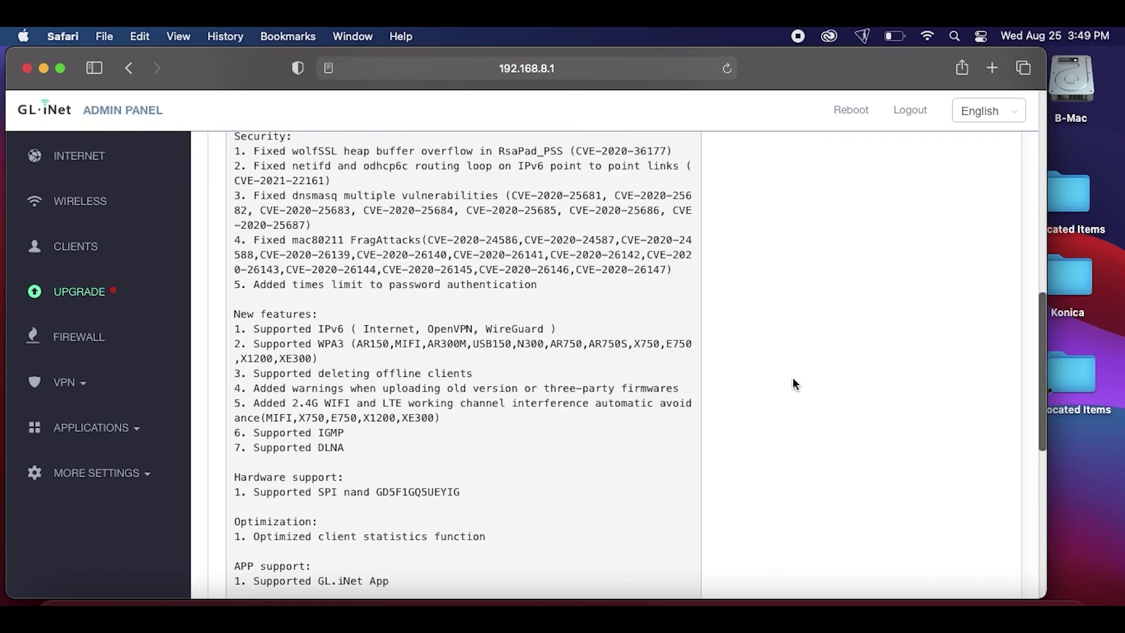
pyautogui.scroll(10, 792, 377)
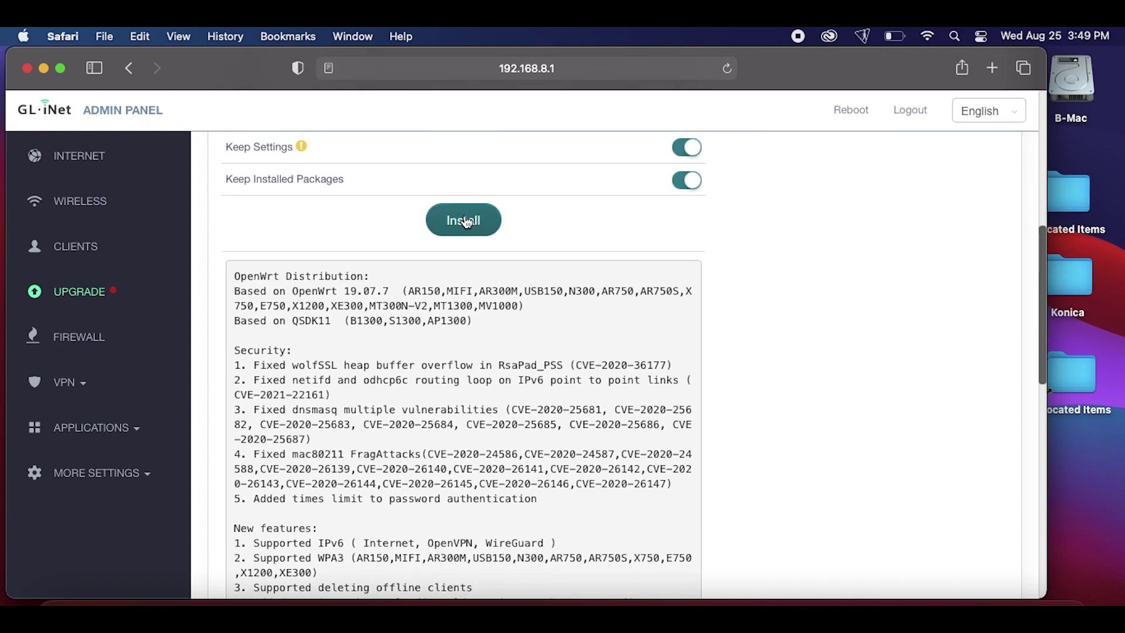
pyautogui.click(465, 221)
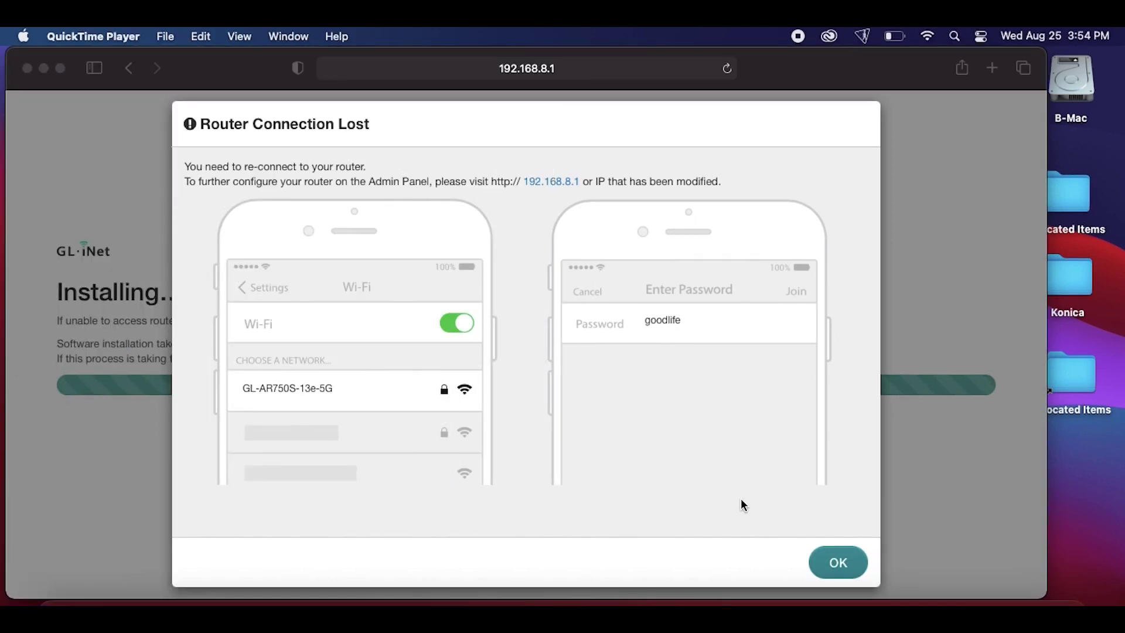
# Return to Safari and dismiss the Router Connection Lost notice with OK
pyautogui.click(846, 564)
pyautogui.click(846, 561)
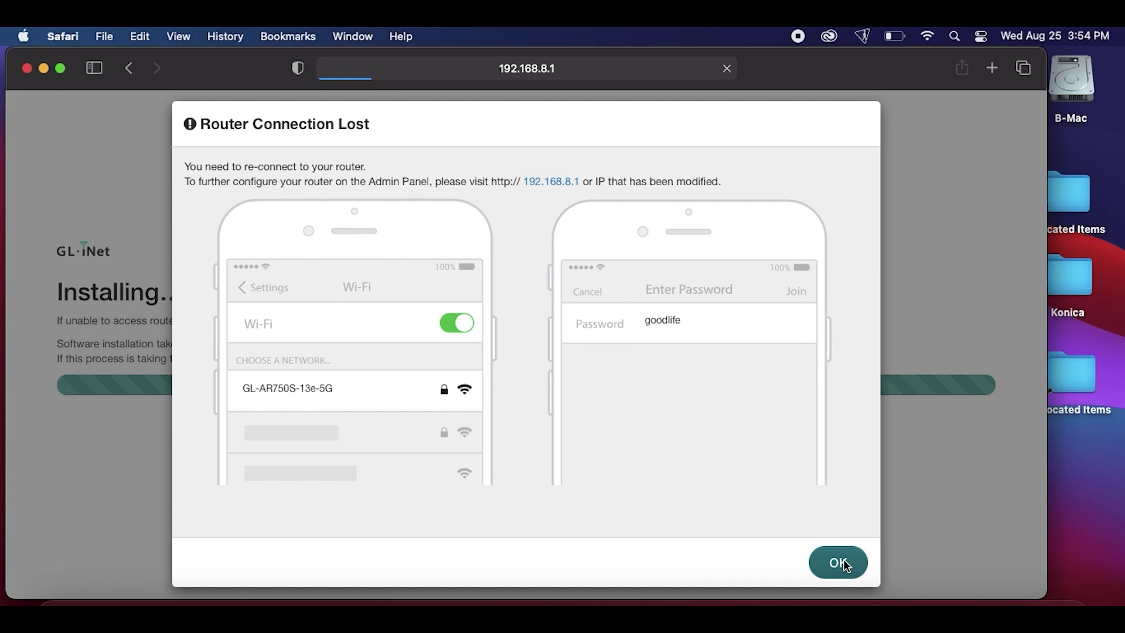
pyautogui.click(846, 563)
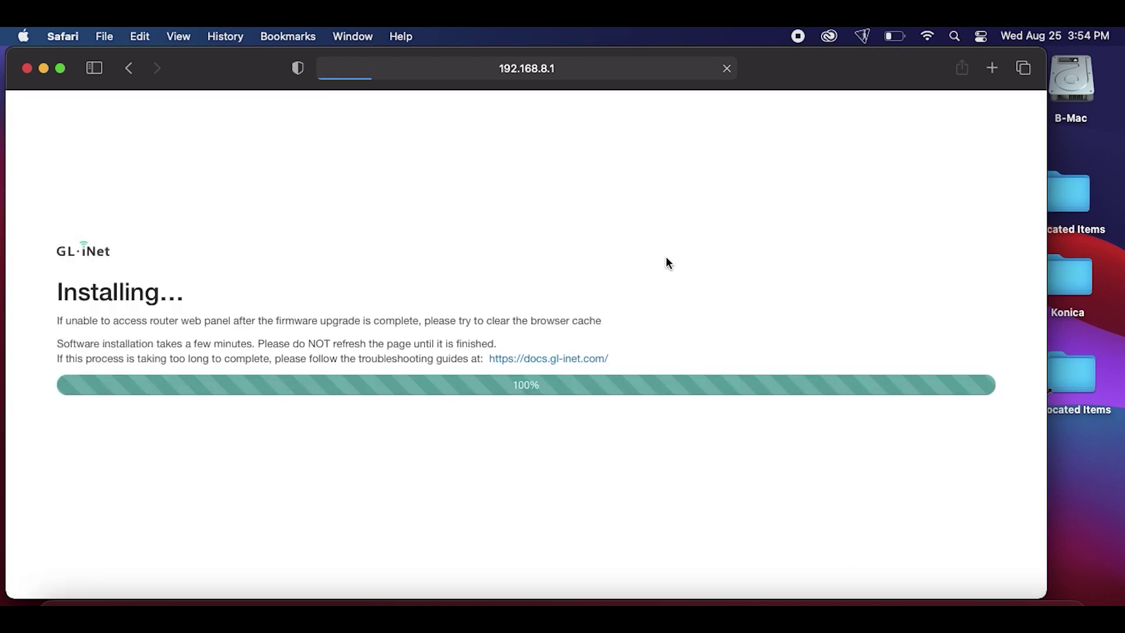
# Join the GL-AR750S-13e-5G network from Other Networks using its WPA2 password
pyautogui.click(927, 37)
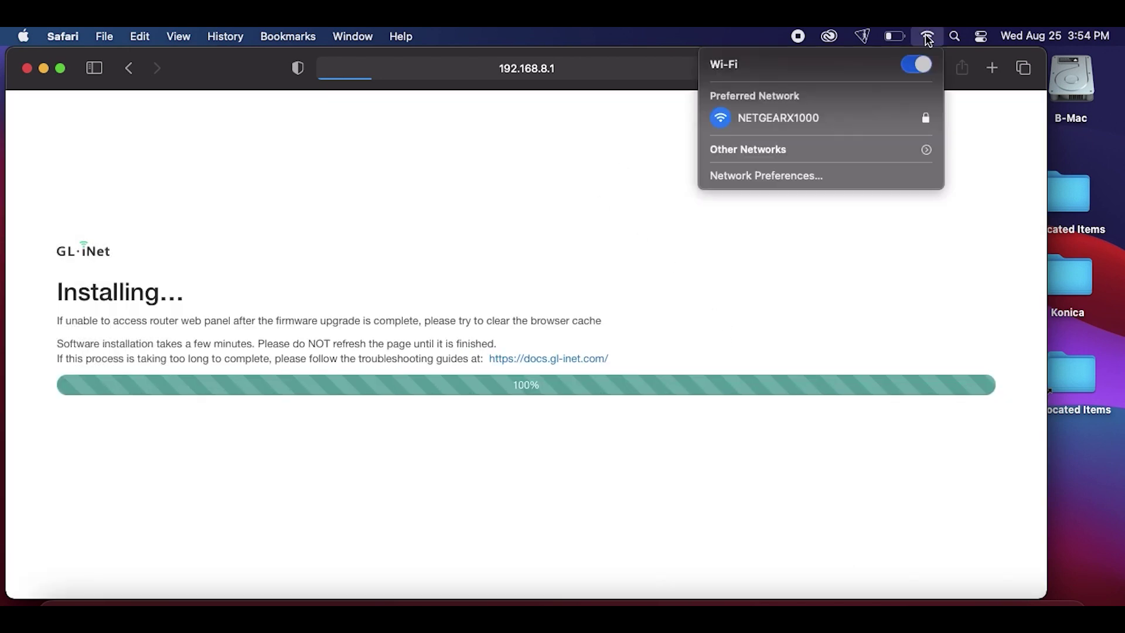
pyautogui.click(849, 150)
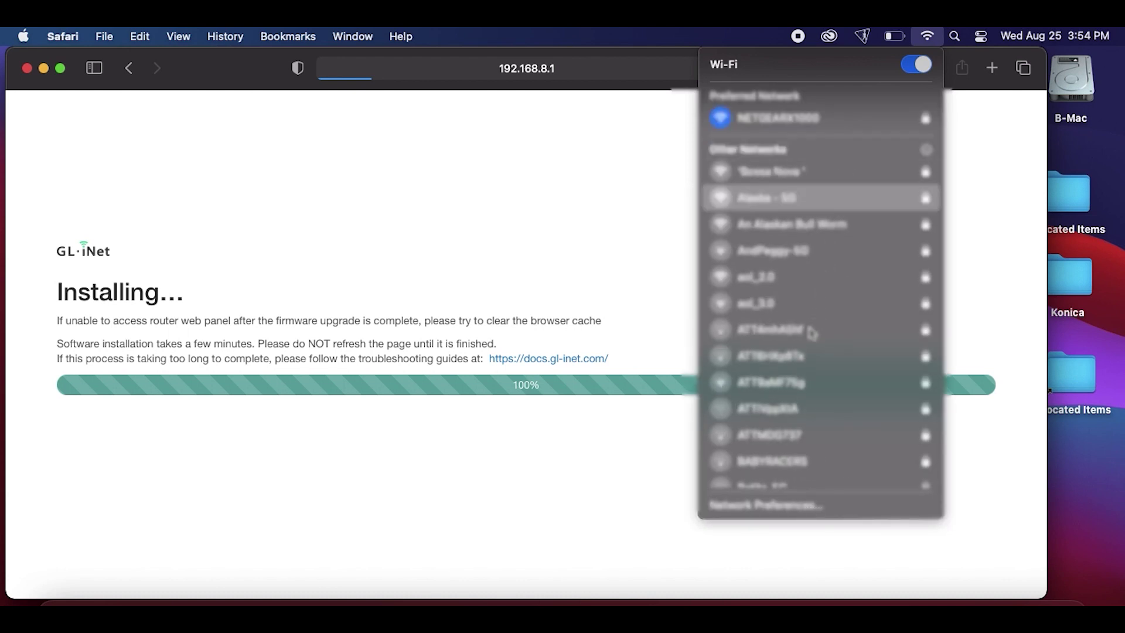
pyautogui.scroll(-2, 817, 413)
pyautogui.scroll(-6, 819, 416)
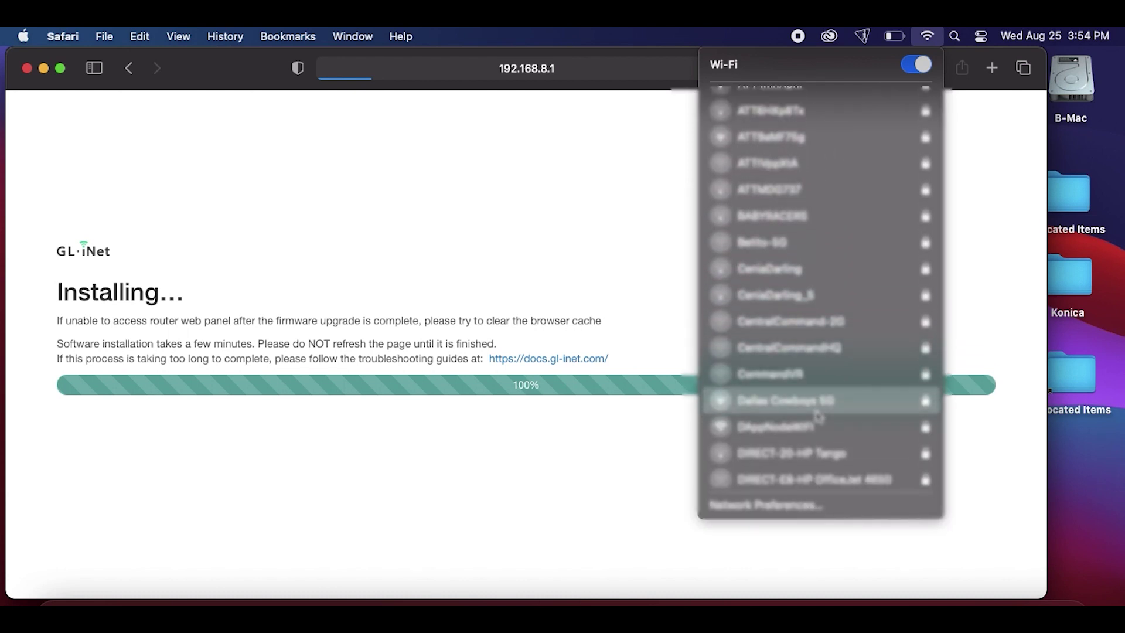
pyautogui.scroll(-7, 818, 416)
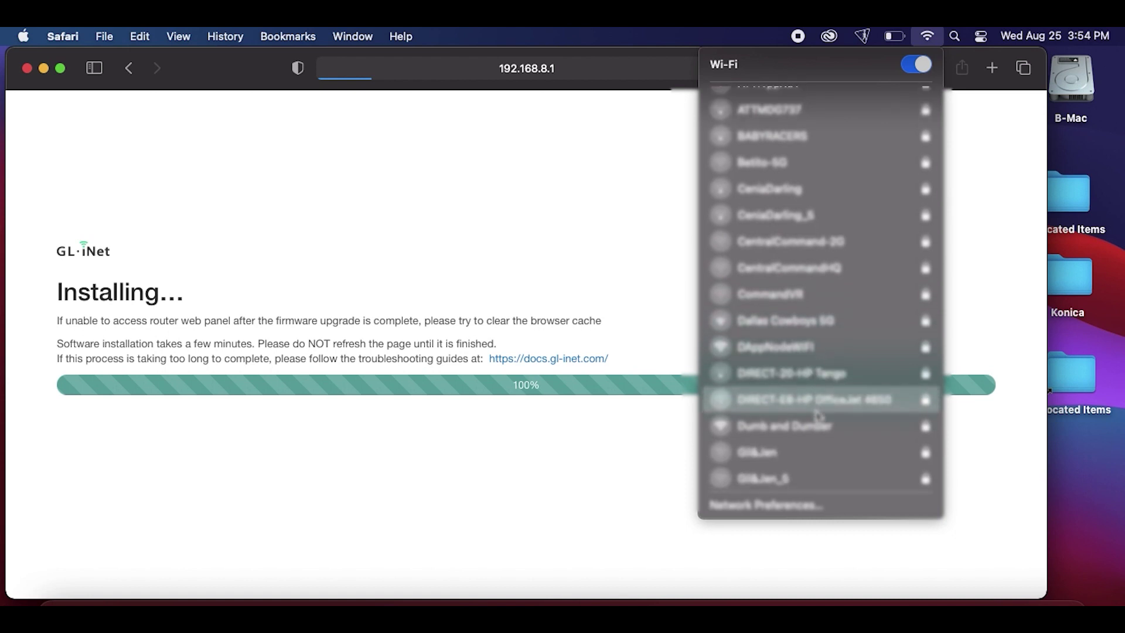
pyautogui.scroll(-2, 817, 416)
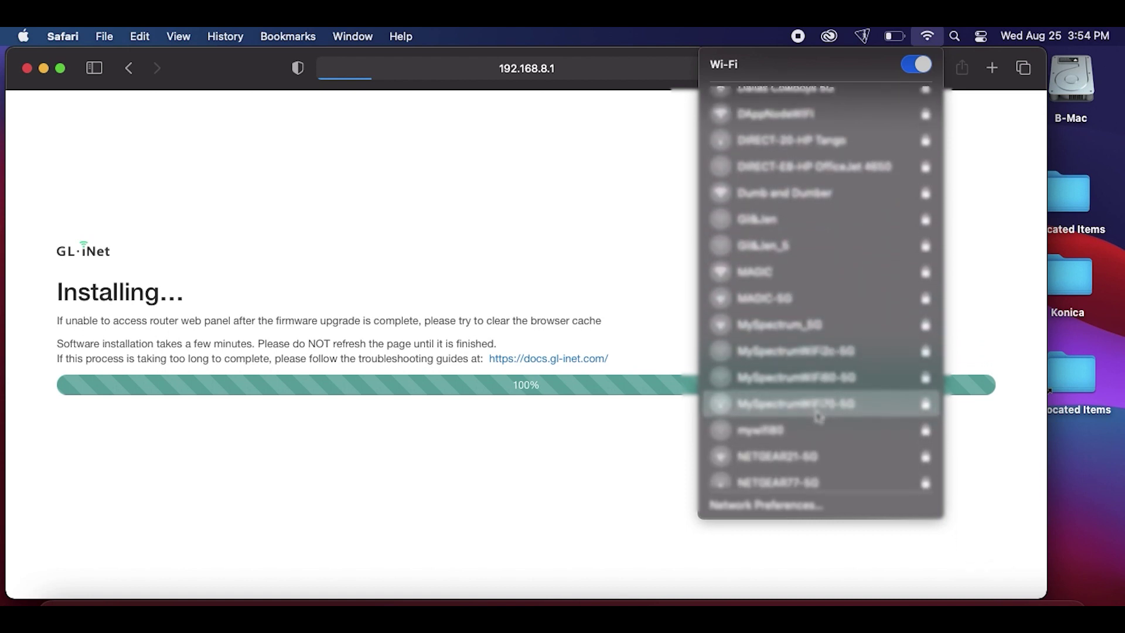
pyautogui.scroll(-4, 818, 416)
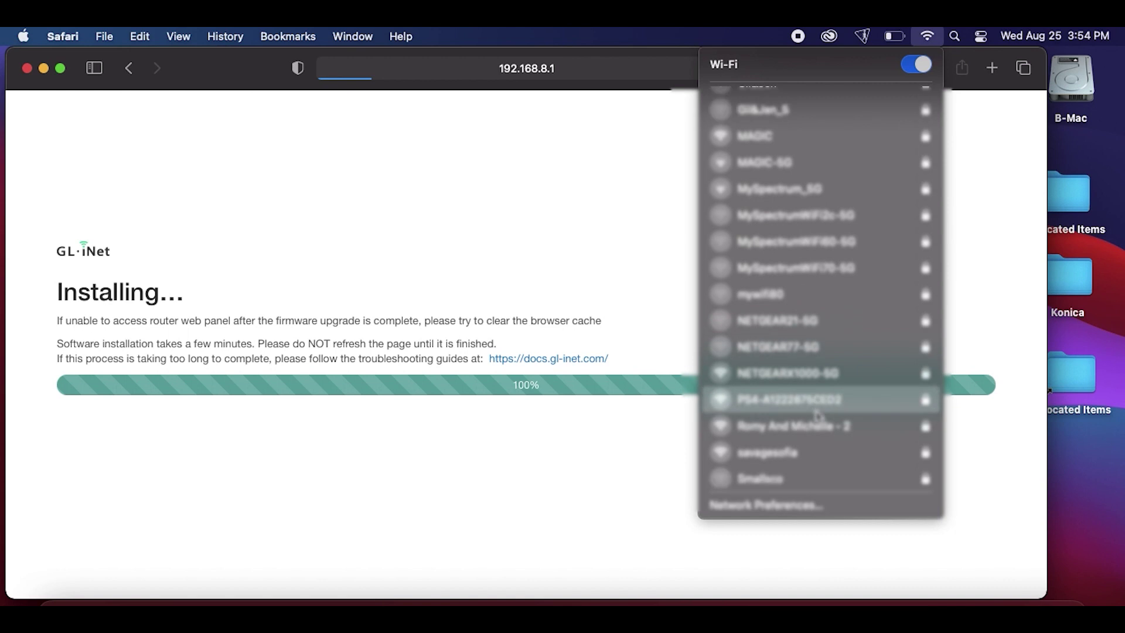
pyautogui.scroll(-6, 818, 415)
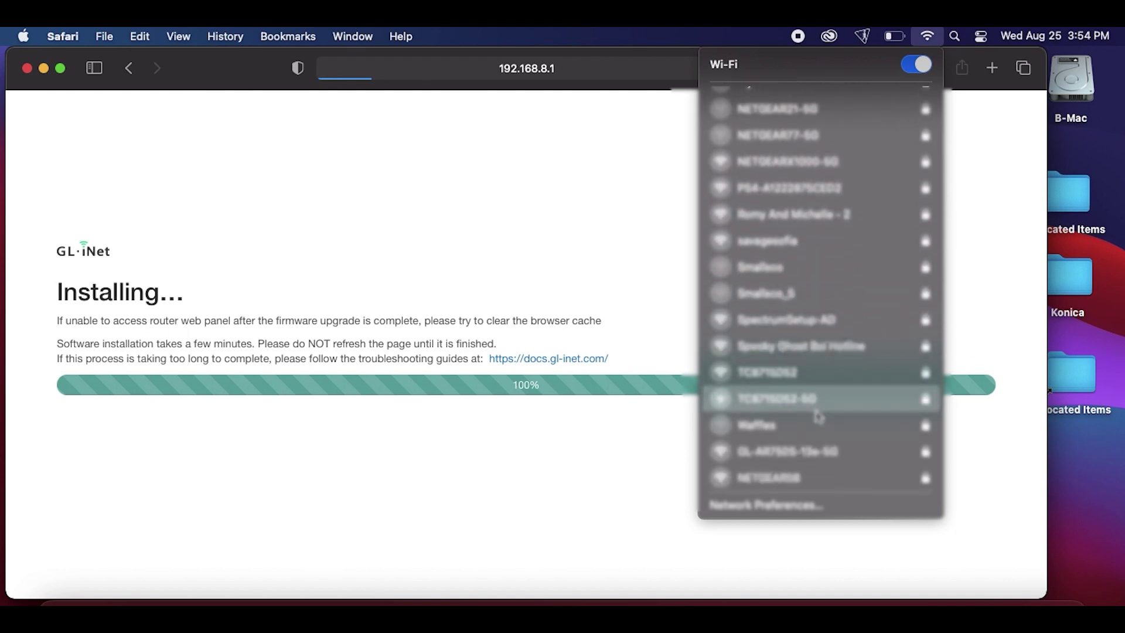
pyautogui.scroll(-3, 818, 416)
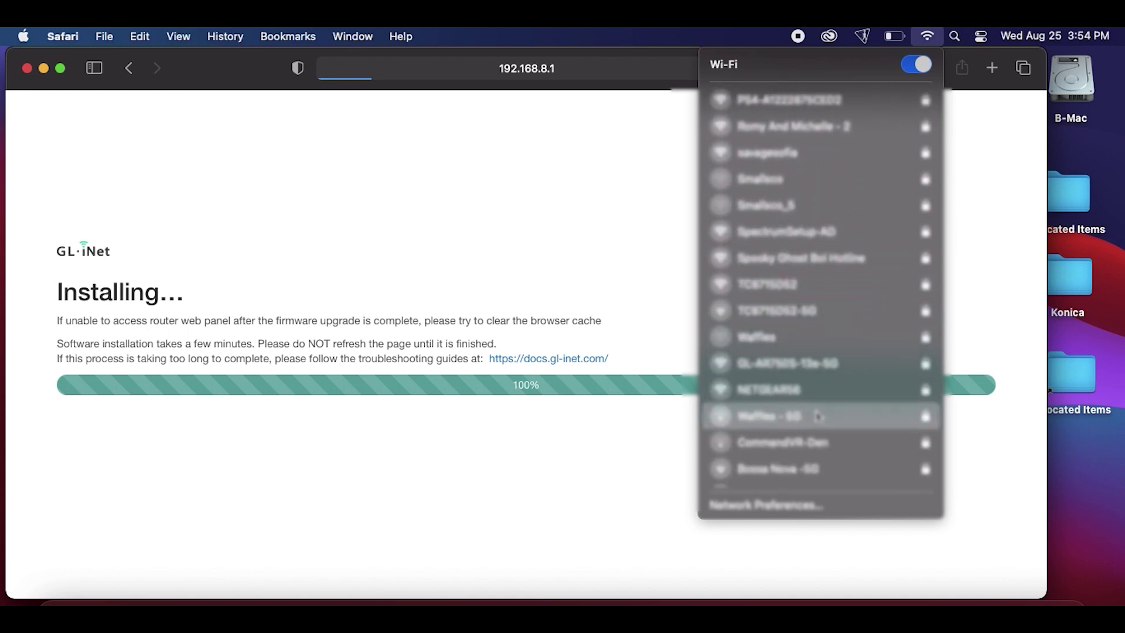
pyautogui.click(815, 359)
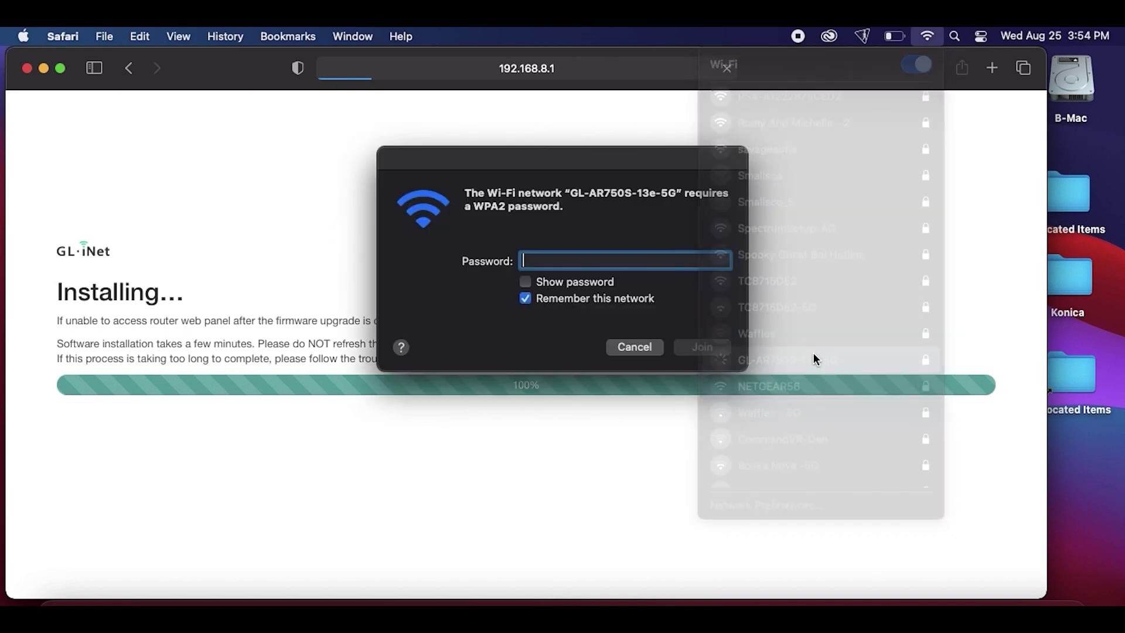
pyautogui.write('•••••••')
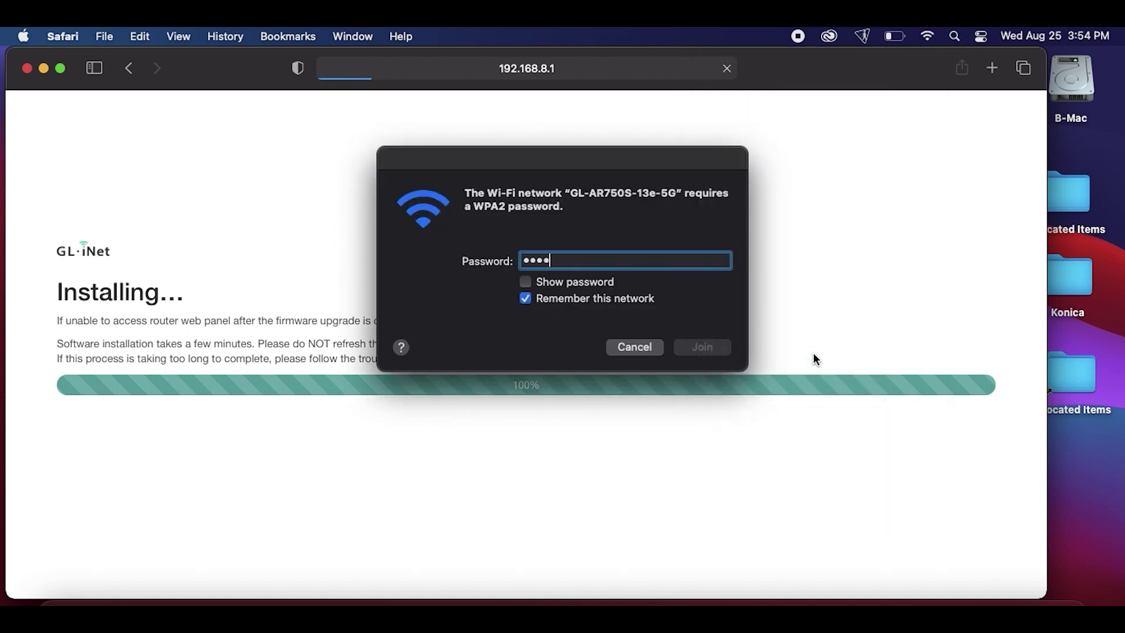
pyautogui.write('•')
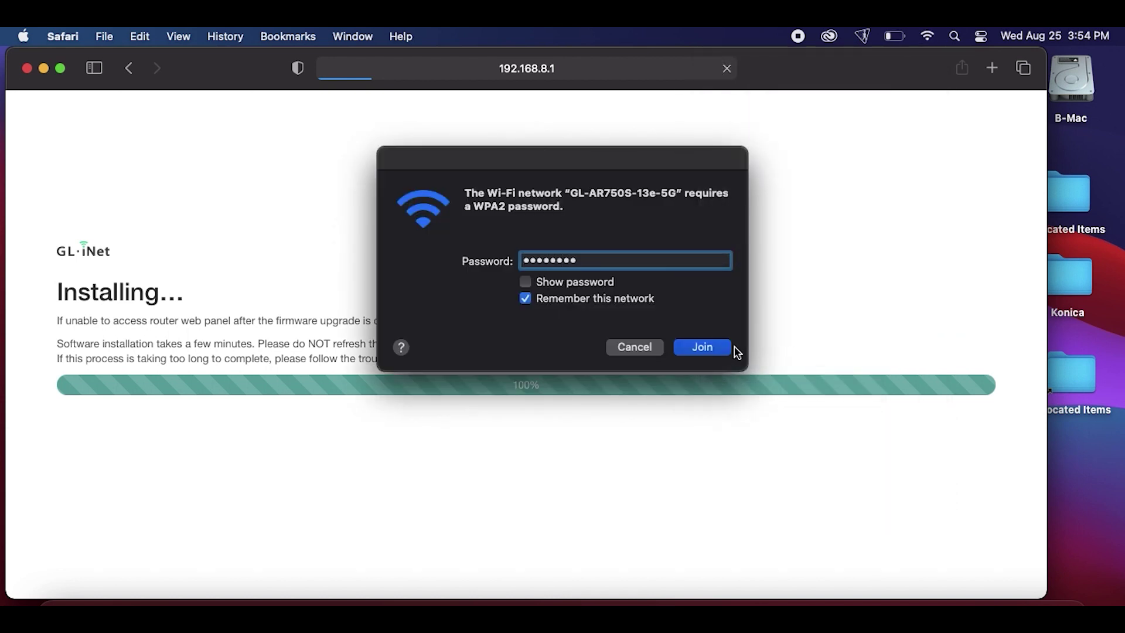
pyautogui.click(726, 346)
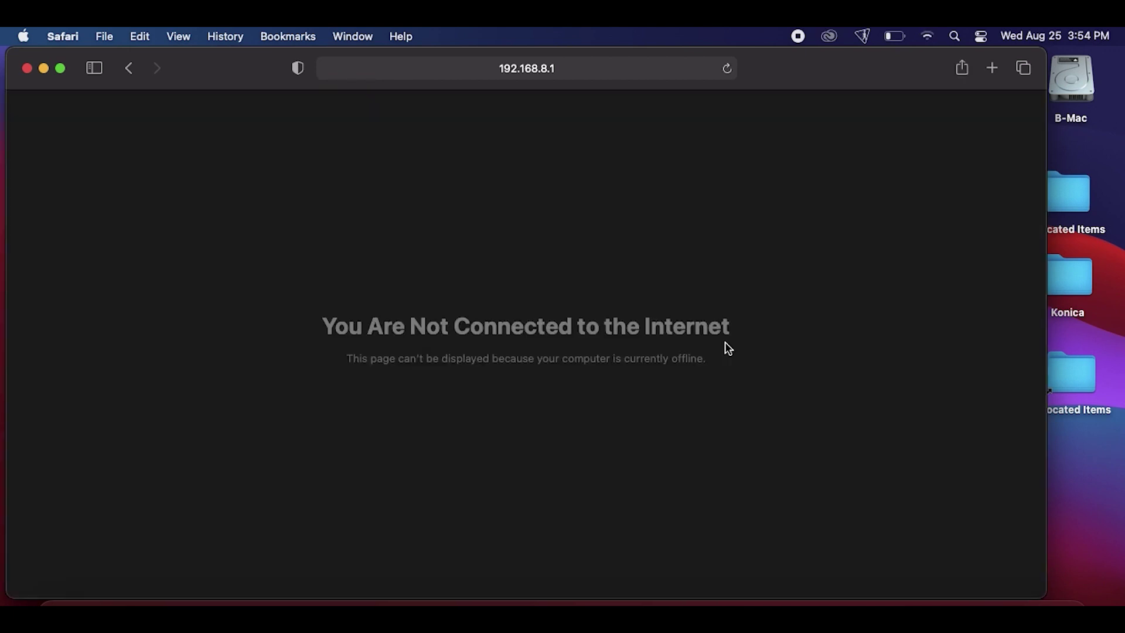
# Reload 192.168.8.1 and log in to the admin panel with the admin password
pyautogui.click(573, 69)
pyautogui.press('Return')
pyautogui.click(572, 70)
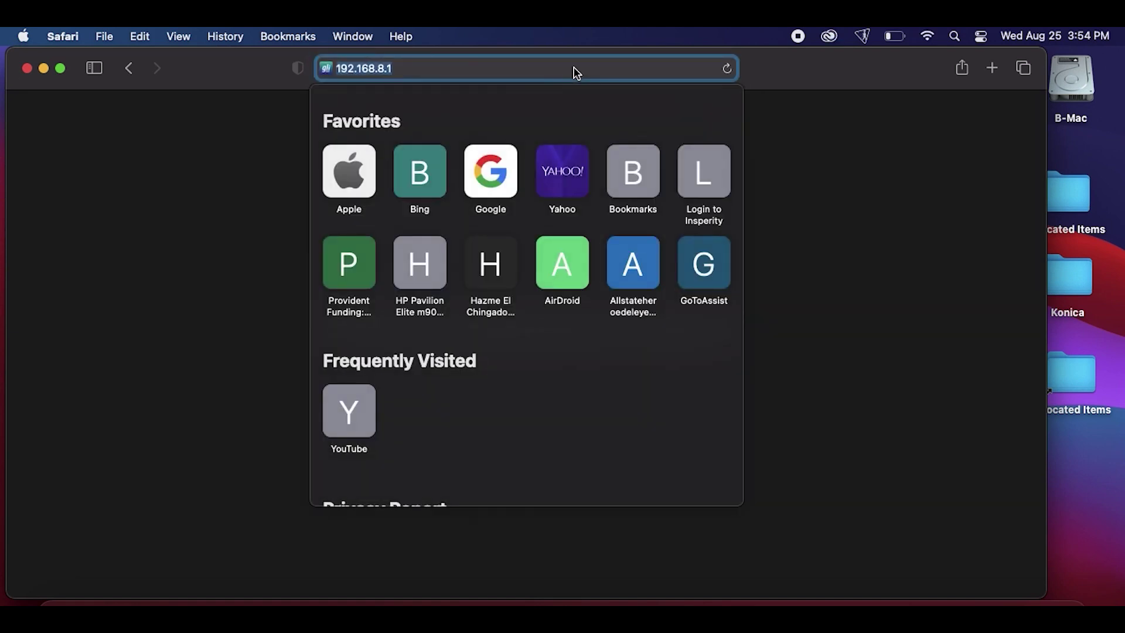
pyautogui.press('Return')
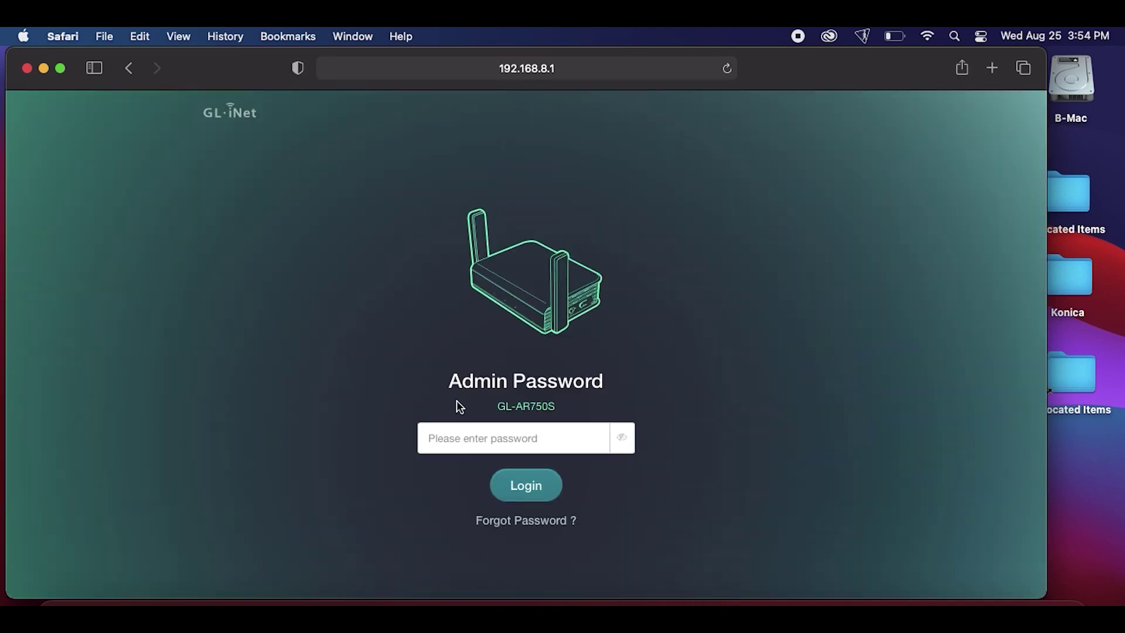
pyautogui.click(460, 439)
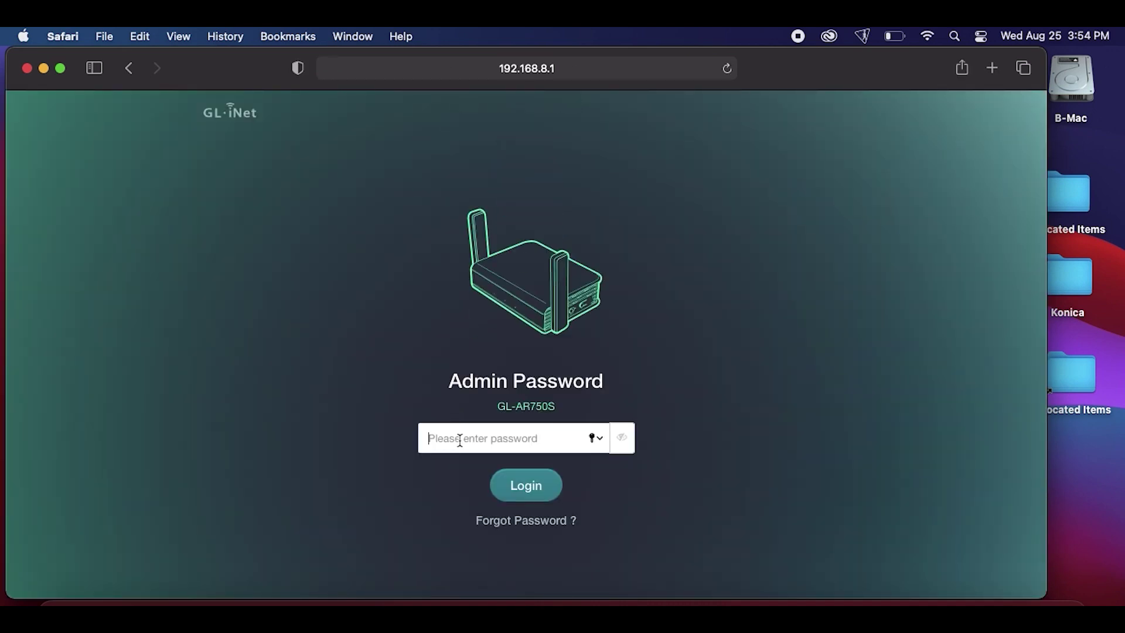
pyautogui.write('••')
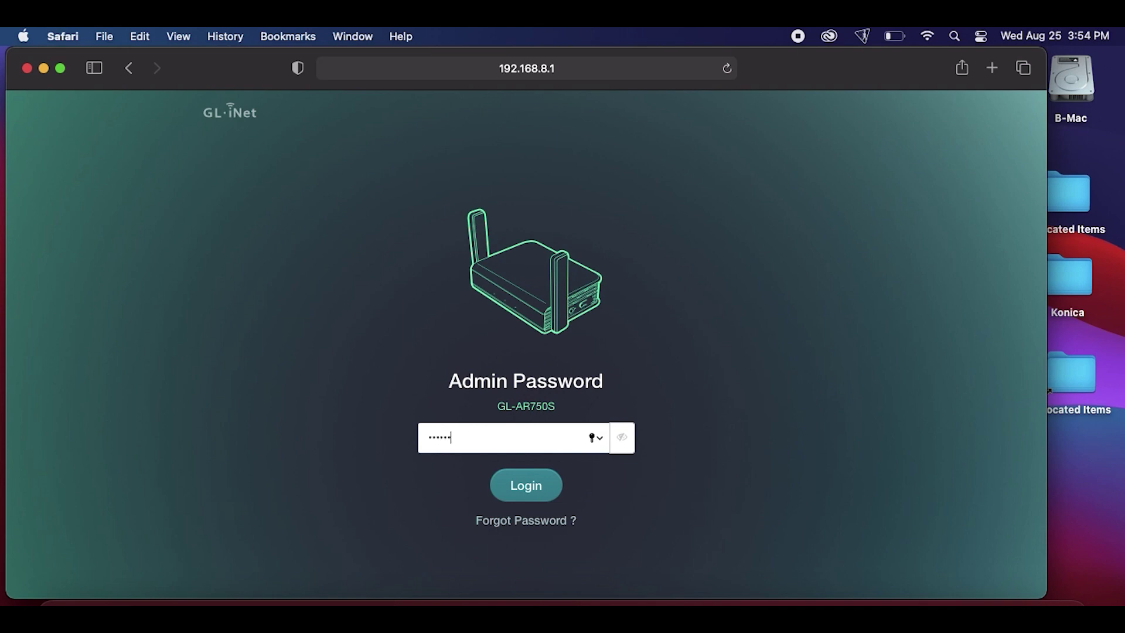
pyautogui.press('Return')
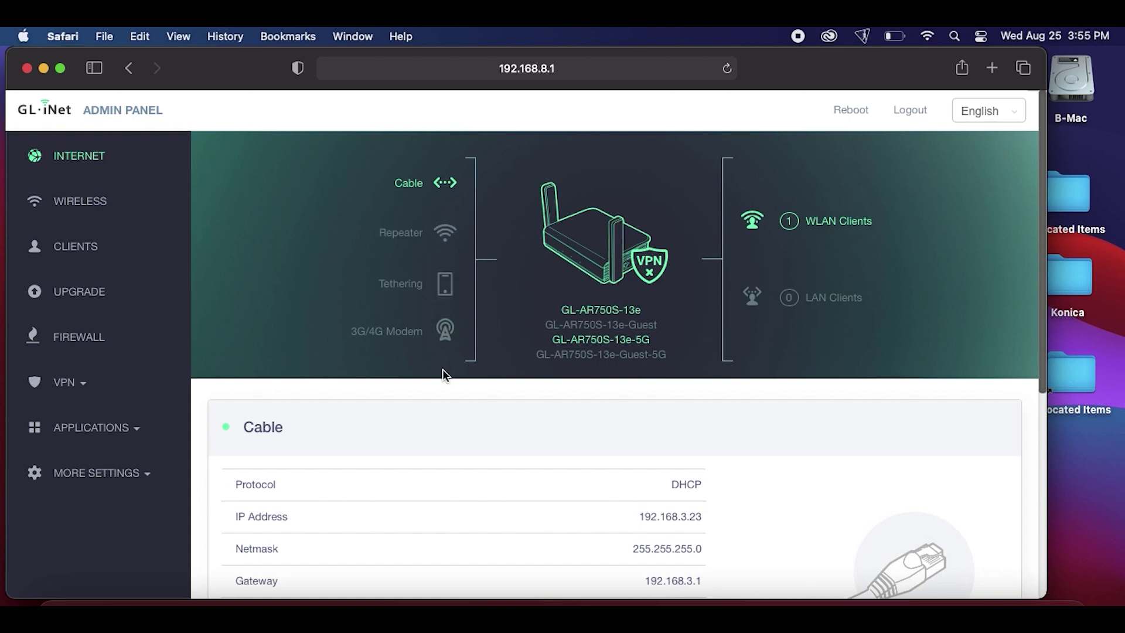
# Review the Internet page cards: Cable active, no tethering or modem device found
pyautogui.scroll(-2, 441, 369)
pyautogui.scroll(4, 442, 371)
pyautogui.doubleClick(423, 334)
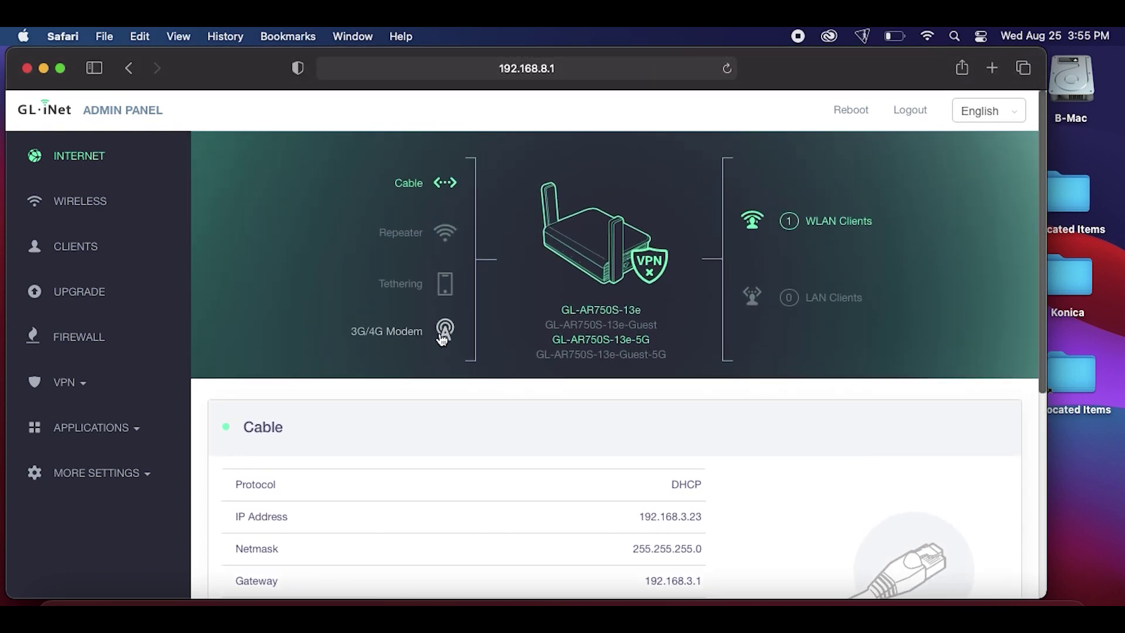
pyautogui.click(268, 284)
pyautogui.scroll(-4, 377, 399)
pyautogui.scroll(-5, 378, 404)
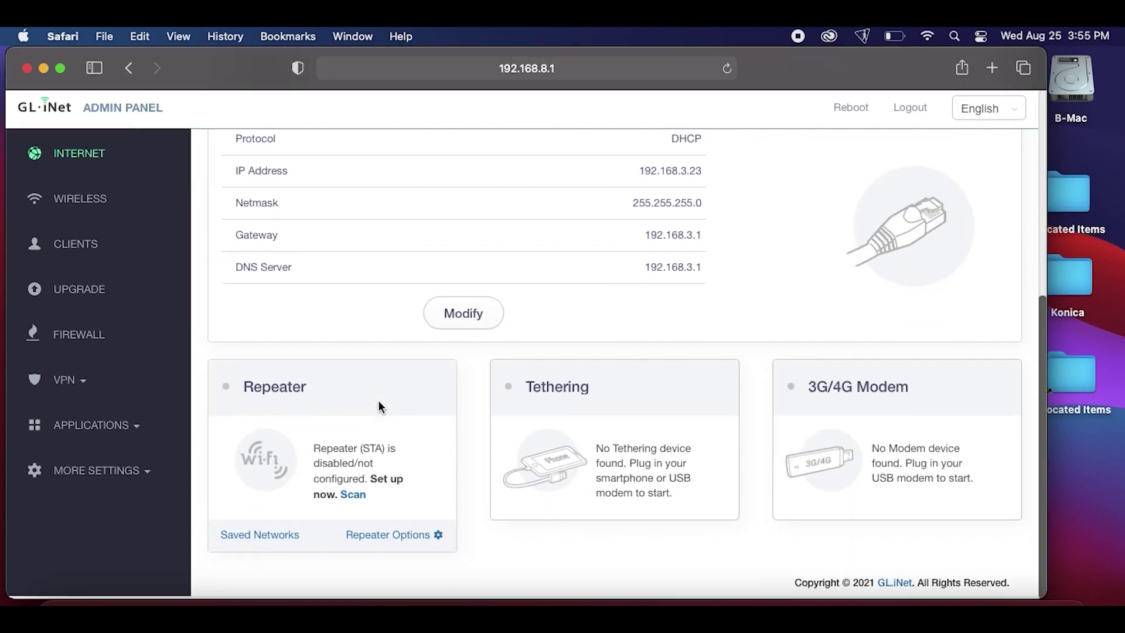
pyautogui.scroll(1, 377, 404)
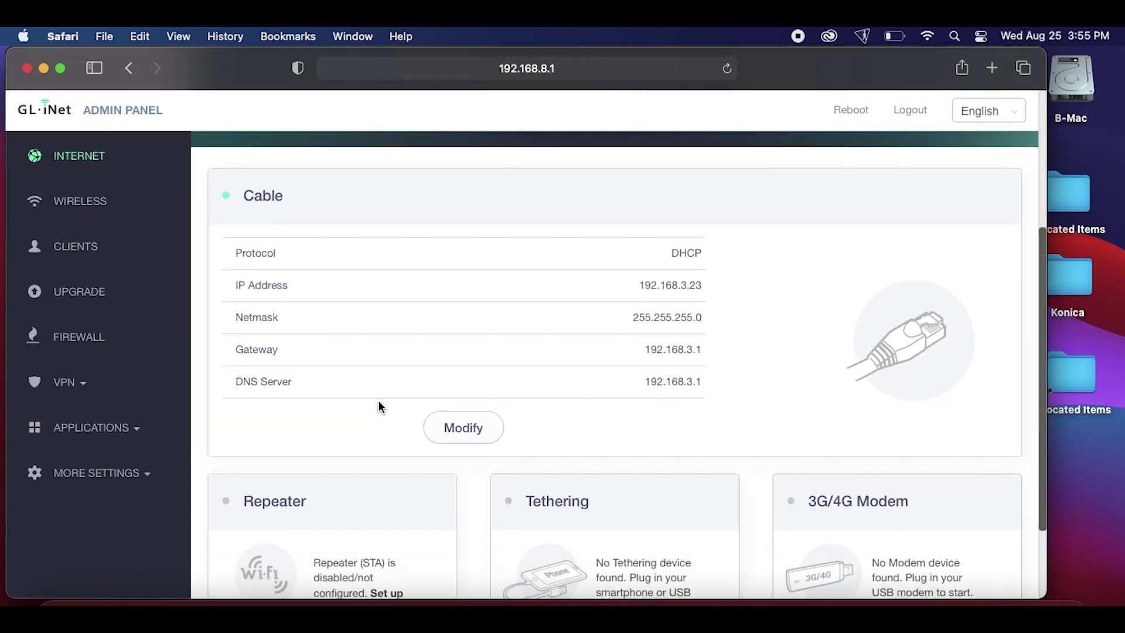
pyautogui.scroll(-1, 378, 404)
pyautogui.scroll(1, 378, 404)
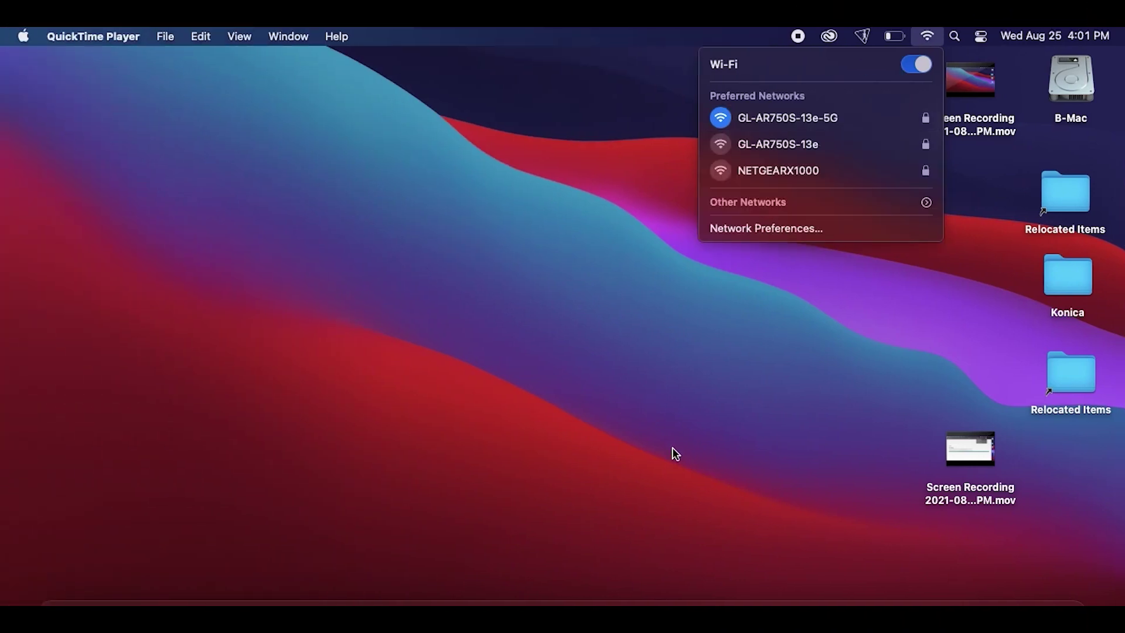
# Close the Wi-Fi list, return to the admin panel and scroll to the eth1 Tethering card
pyautogui.click(672, 447)
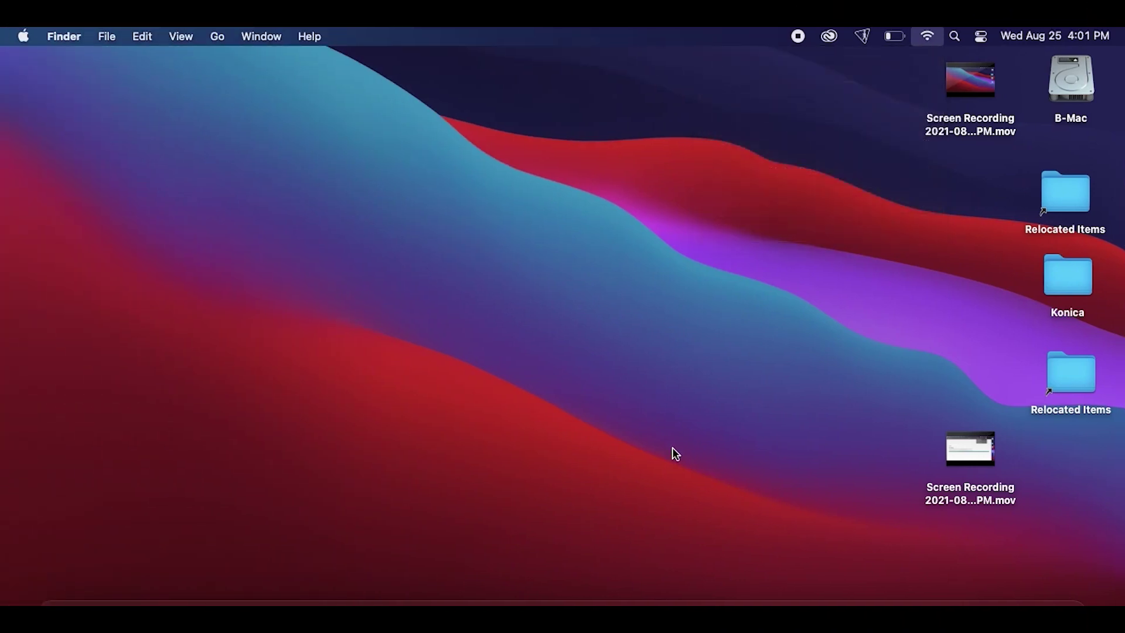
pyautogui.click(185, 583)
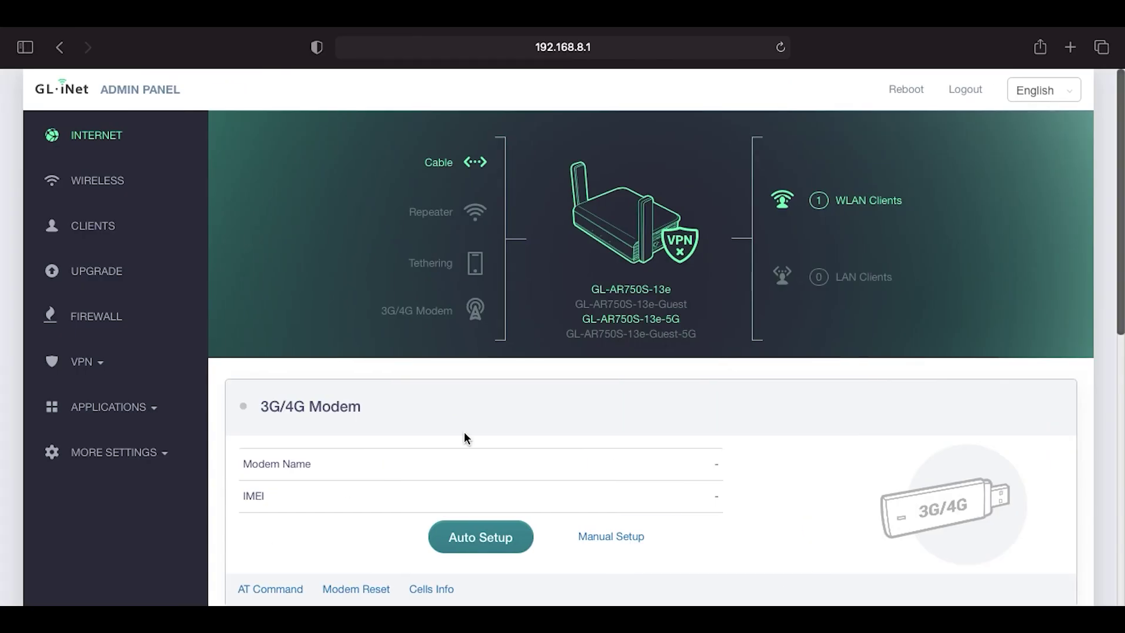
pyautogui.scroll(-2, 615, 436)
pyautogui.scroll(-5, 614, 433)
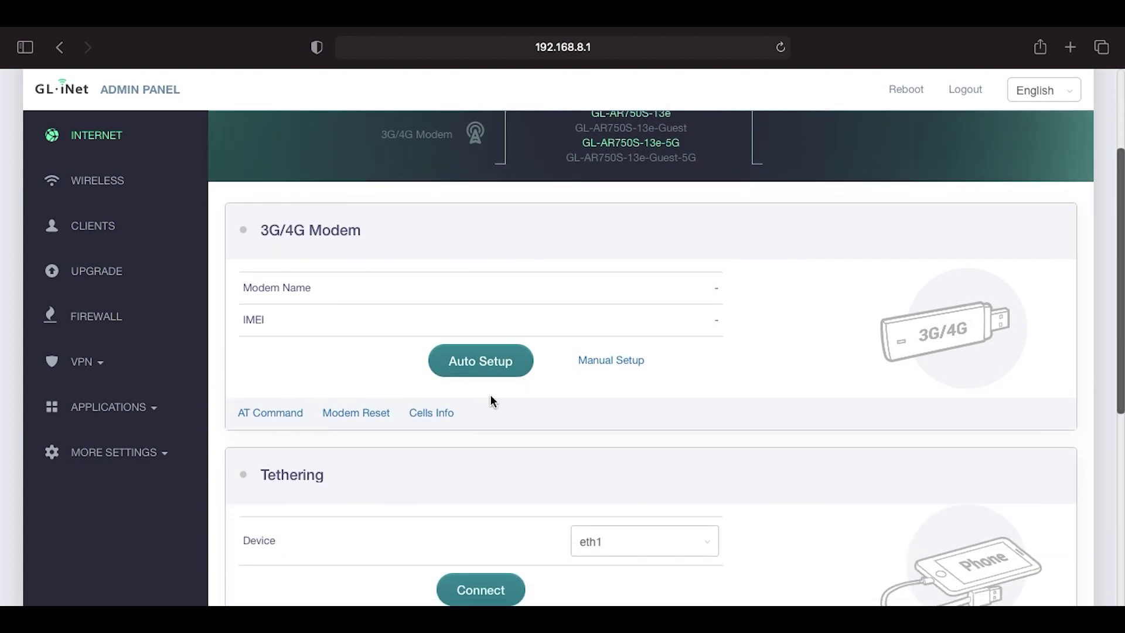
pyautogui.scroll(-6, 491, 395)
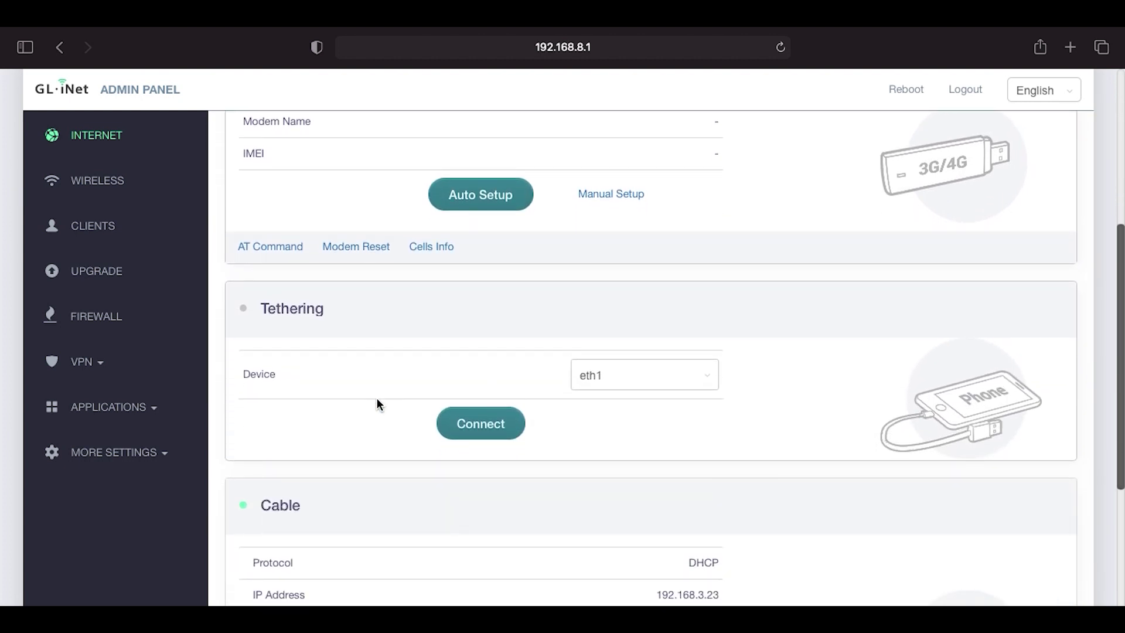
pyautogui.scroll(-1, 363, 369)
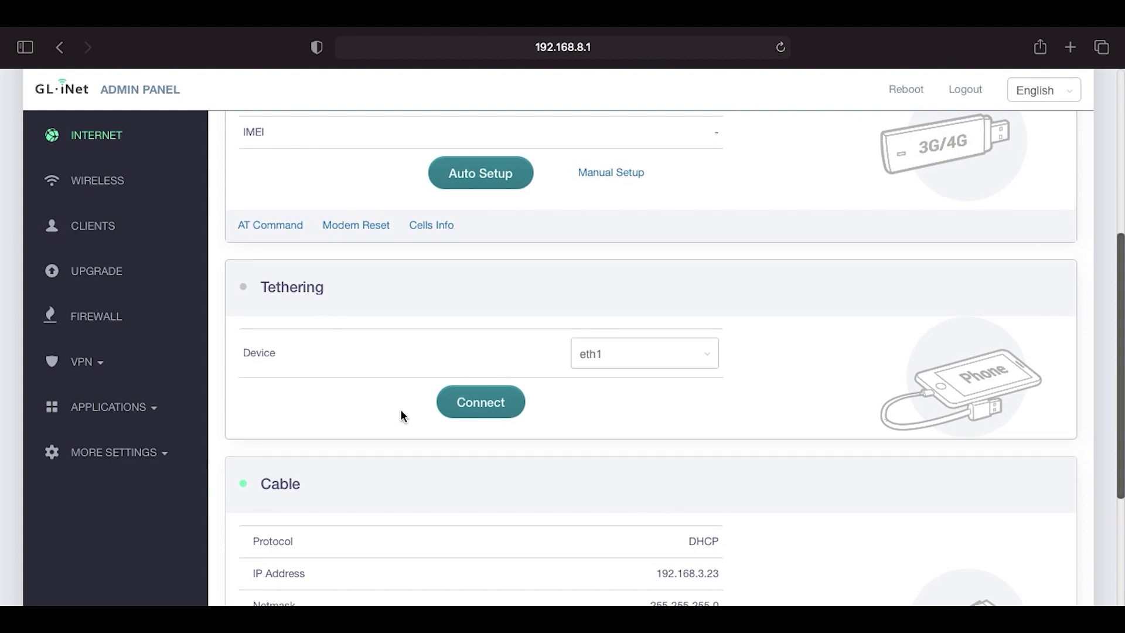
pyautogui.scroll(-7, 402, 415)
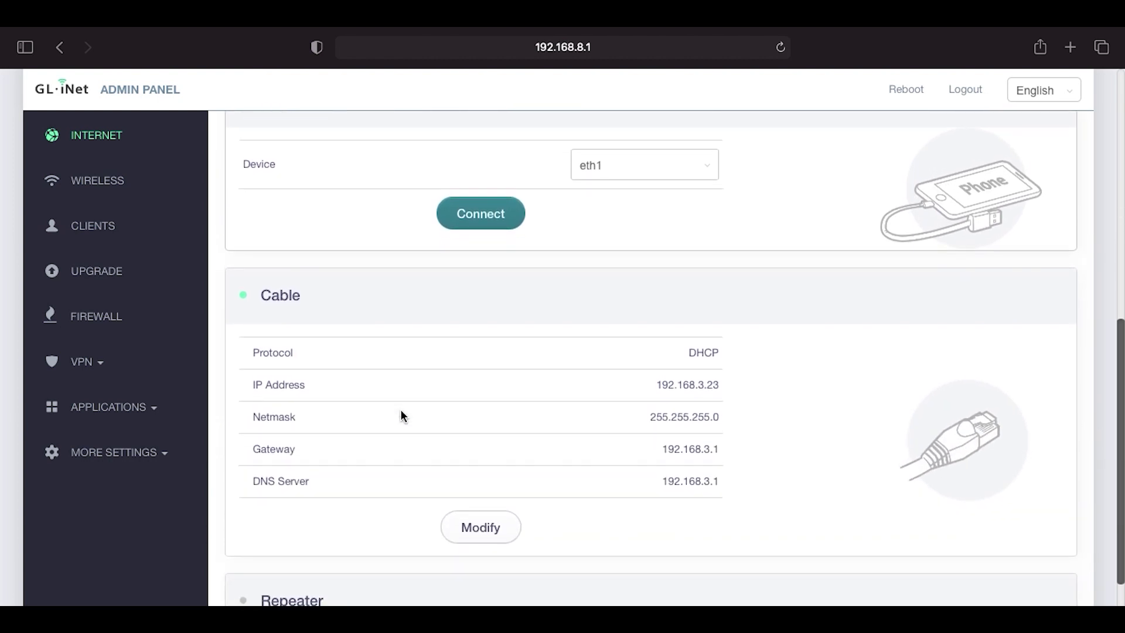
pyautogui.scroll(-3, 401, 416)
pyautogui.scroll(10, 401, 415)
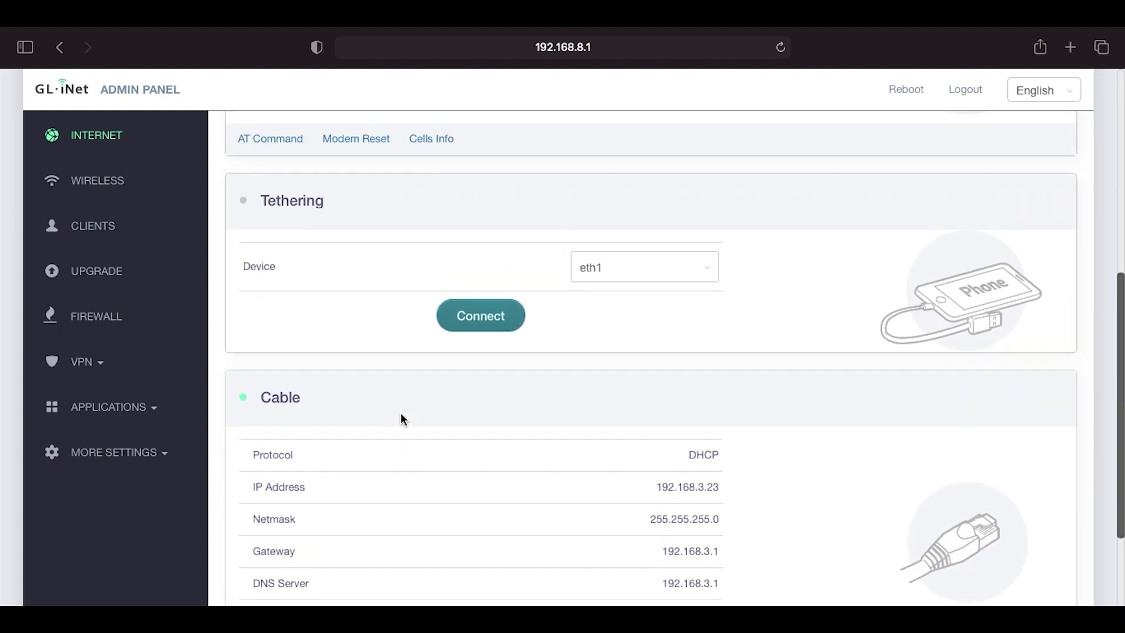
pyautogui.scroll(-8, 402, 417)
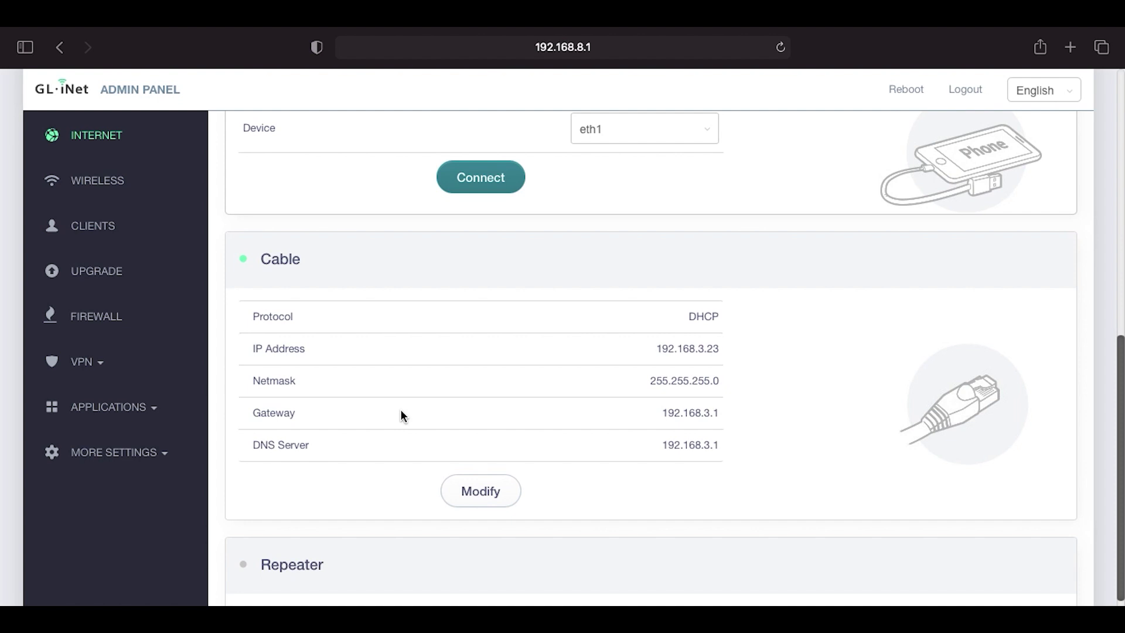
pyautogui.scroll(5, 402, 414)
# Connect tethering through eth1 and confirm it is active with IP 100.82.99.87
pyautogui.click(480, 341)
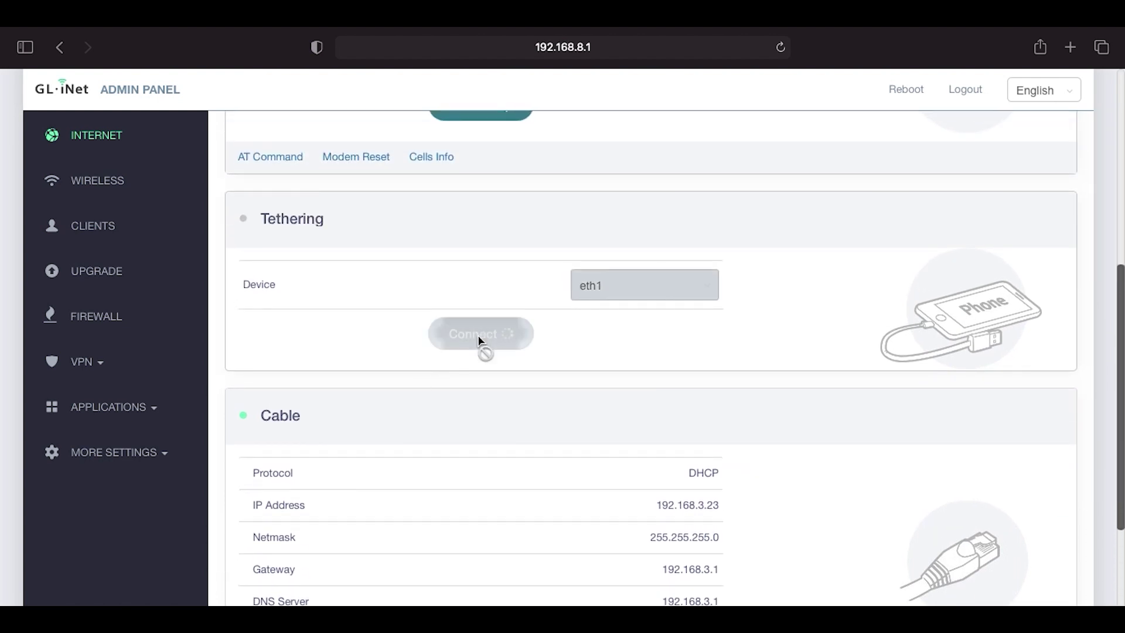
pyautogui.scroll(-2, 390, 343)
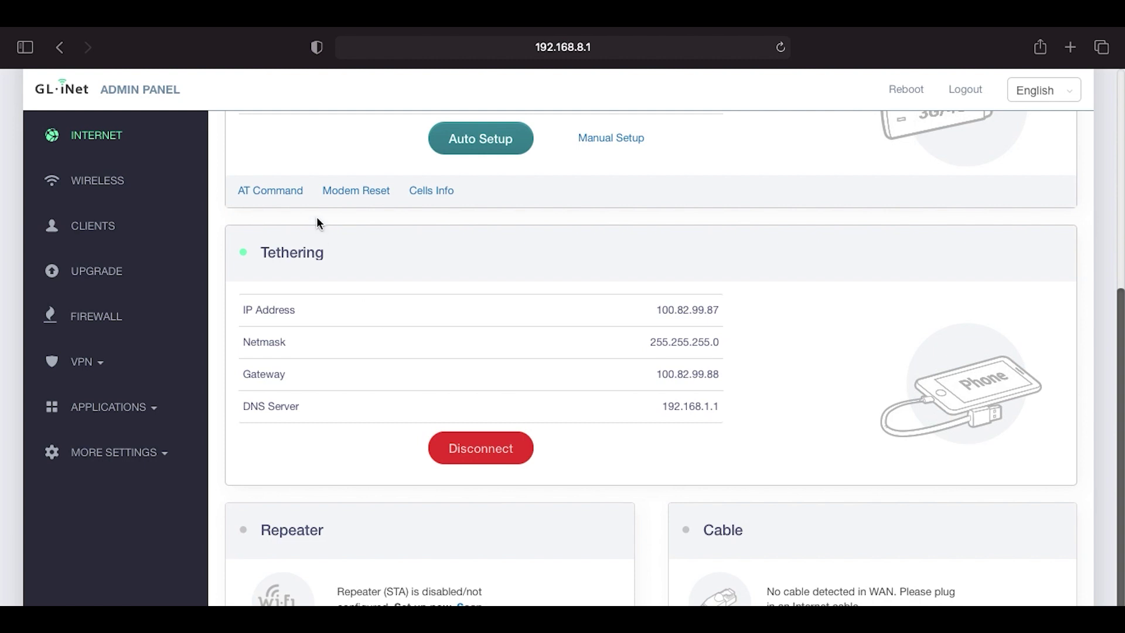
pyautogui.scroll(4, 303, 152)
pyautogui.scroll(4, 303, 154)
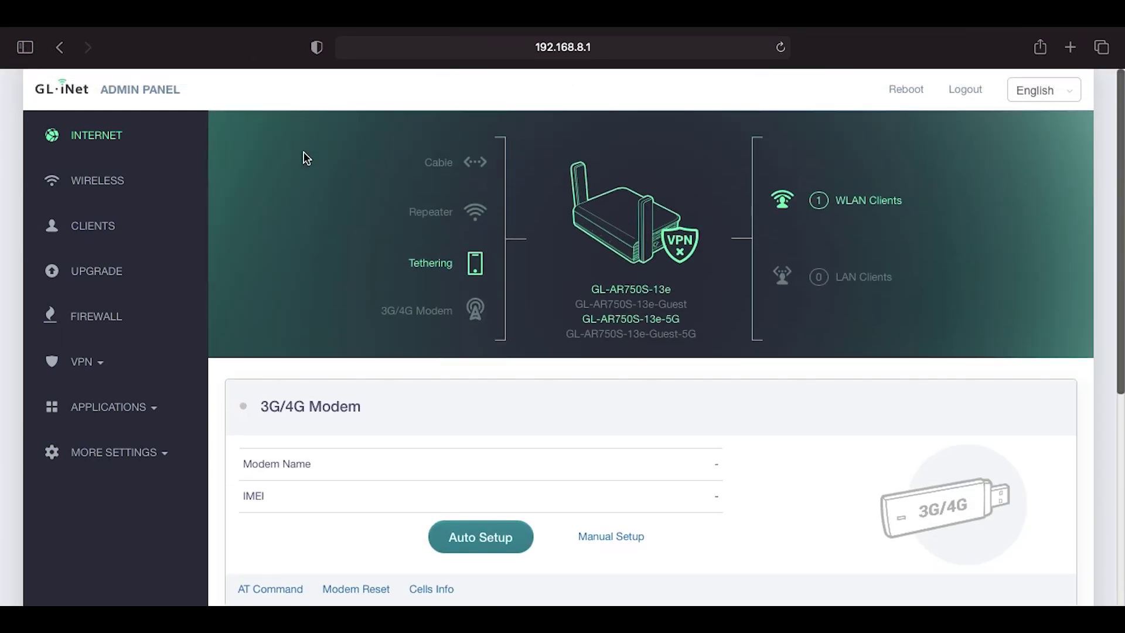
pyautogui.moveTo(199, 28)
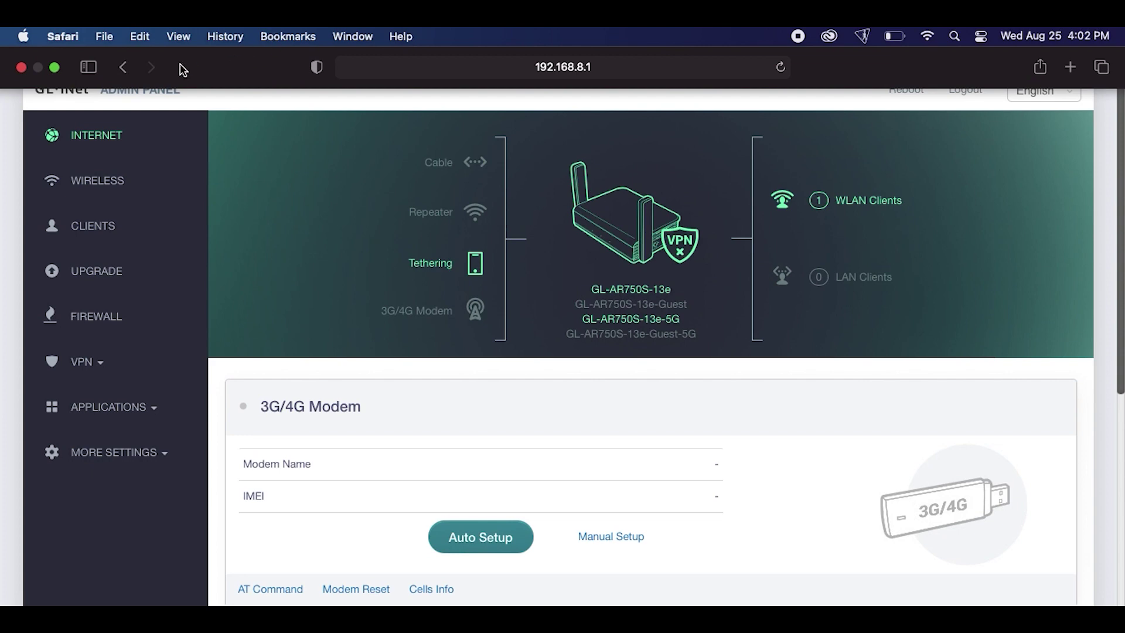
# In a new Safari window, go to google.com and search for 'speedtest'
pyautogui.click(105, 37)
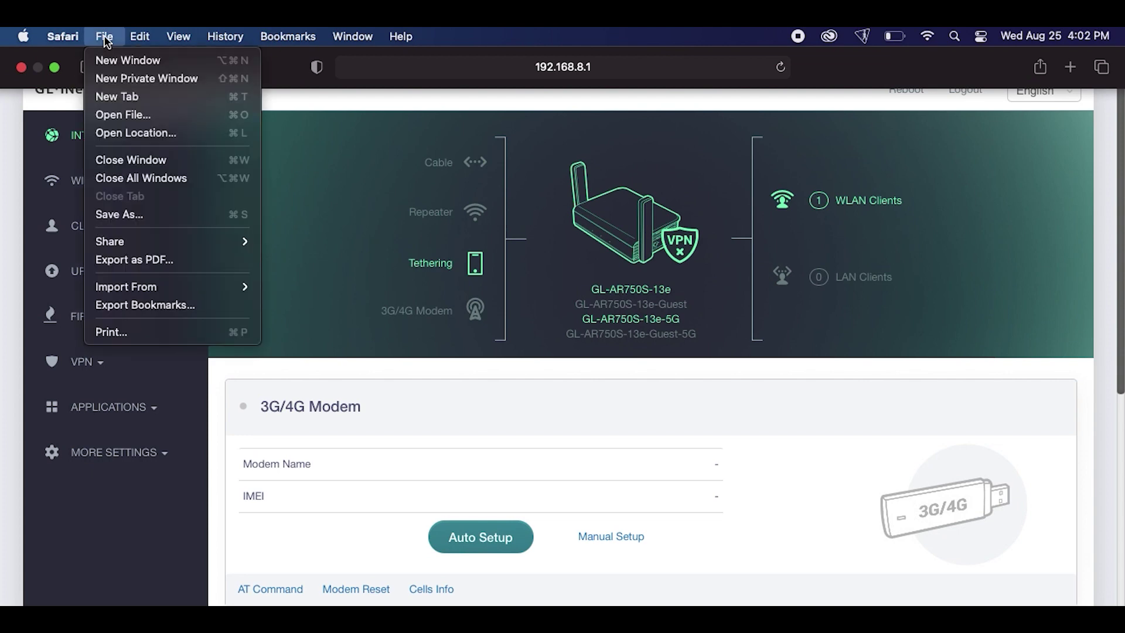
pyautogui.click(123, 61)
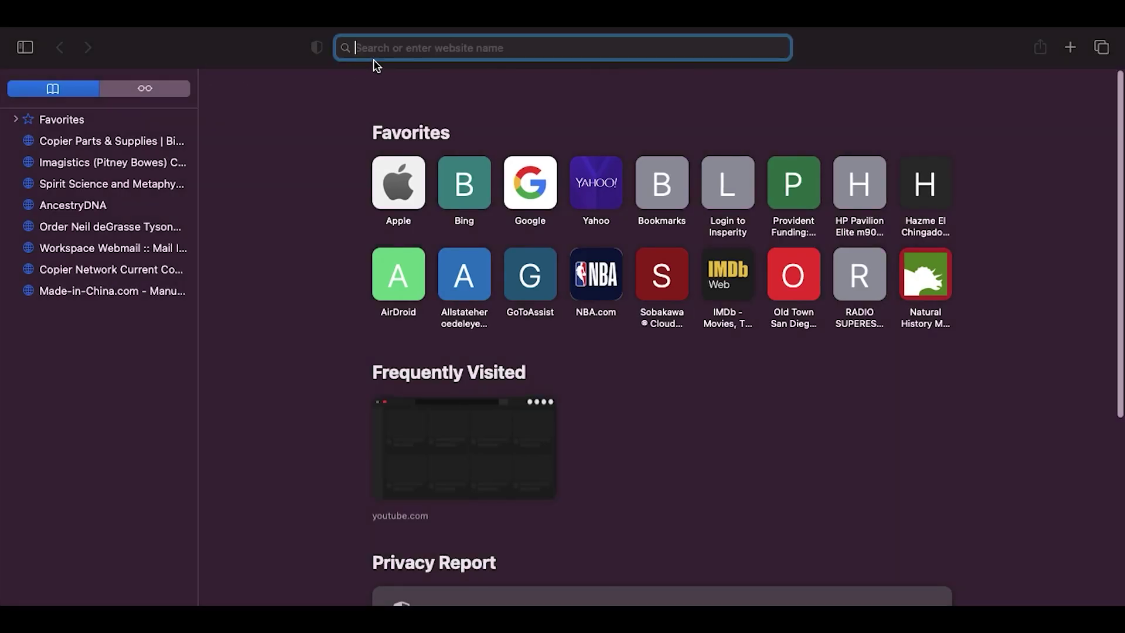
pyautogui.write('google.com')
pyautogui.press('Return')
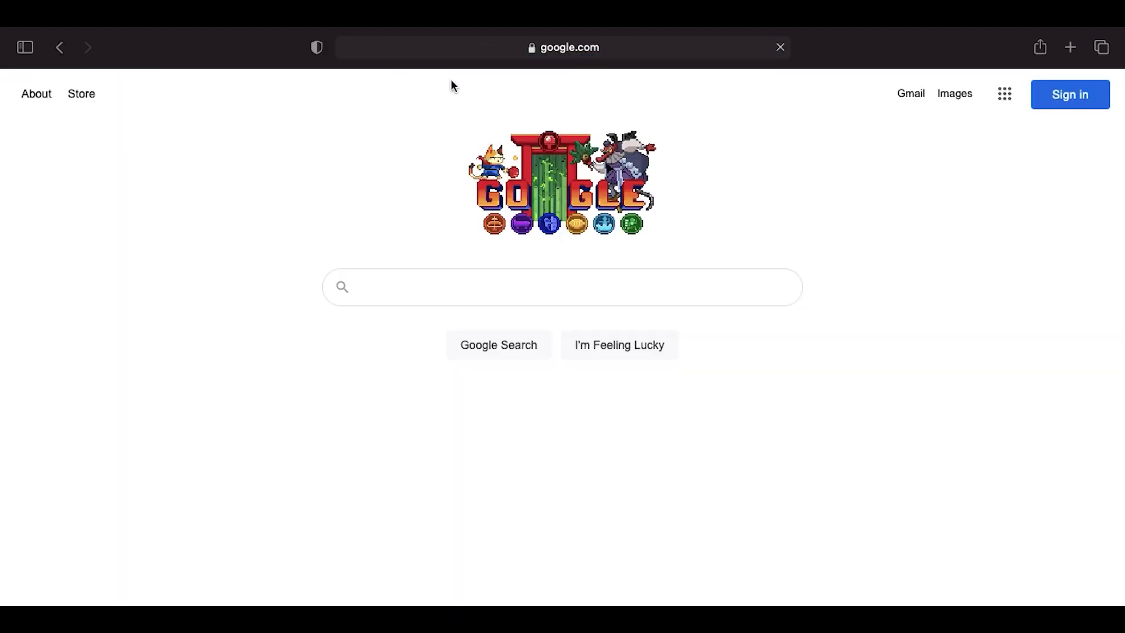
pyautogui.write('speed')
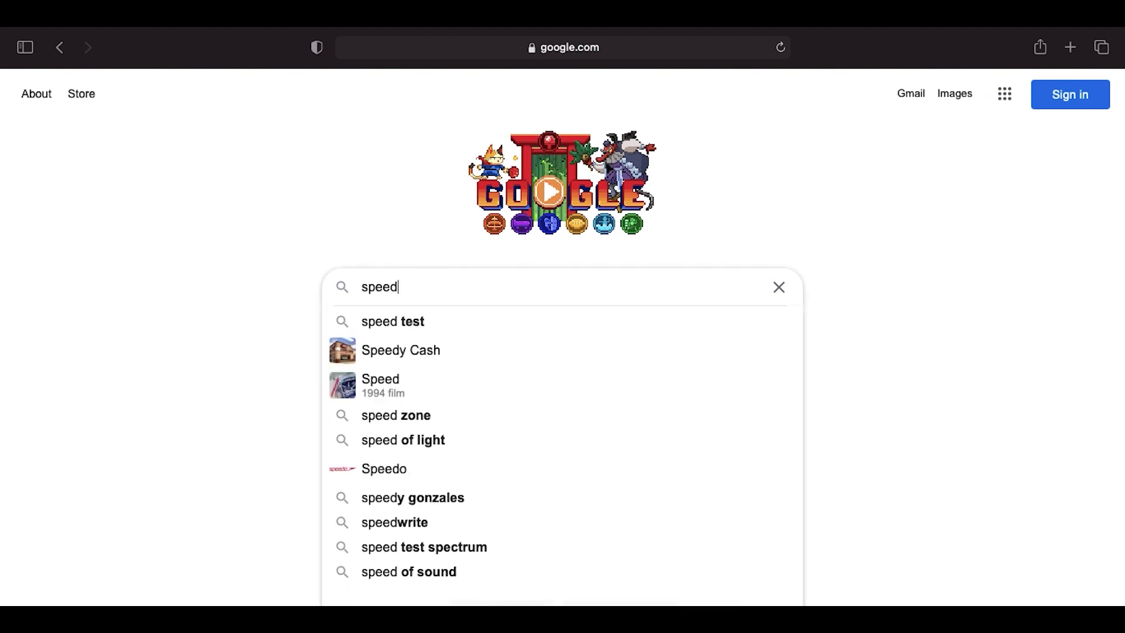
pyautogui.write('test')
pyautogui.press('Return')
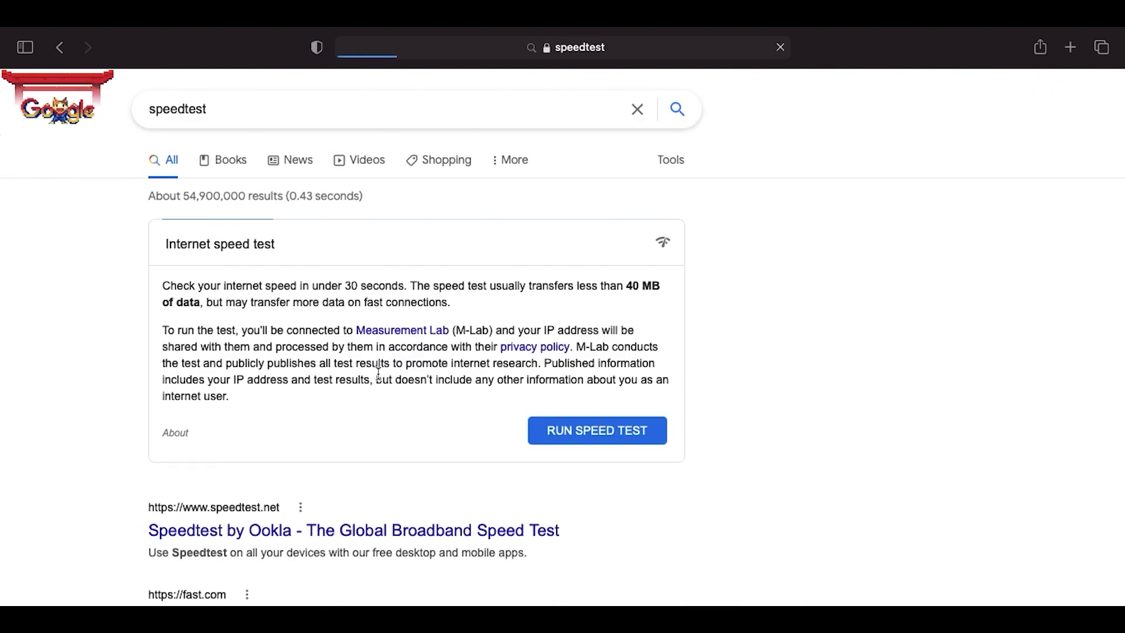
# Run the Google speed test, getting 12.2 Mbps down and 7.10 Mbps up, and check the Mac's Wi-Fi network
pyautogui.click(579, 427)
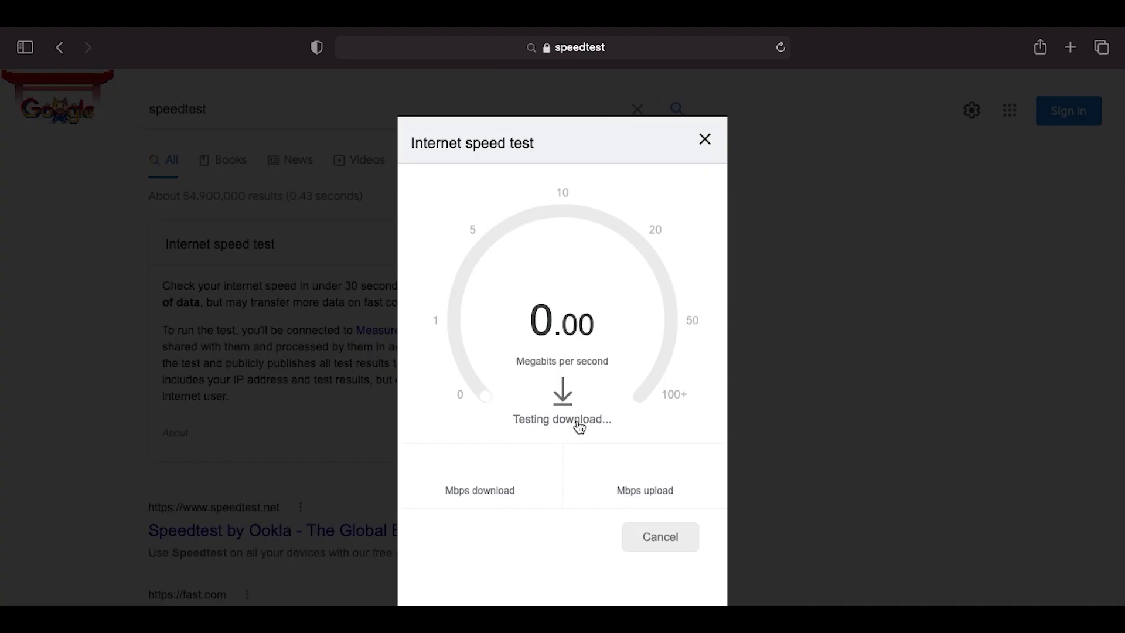
pyautogui.moveTo(842, 29)
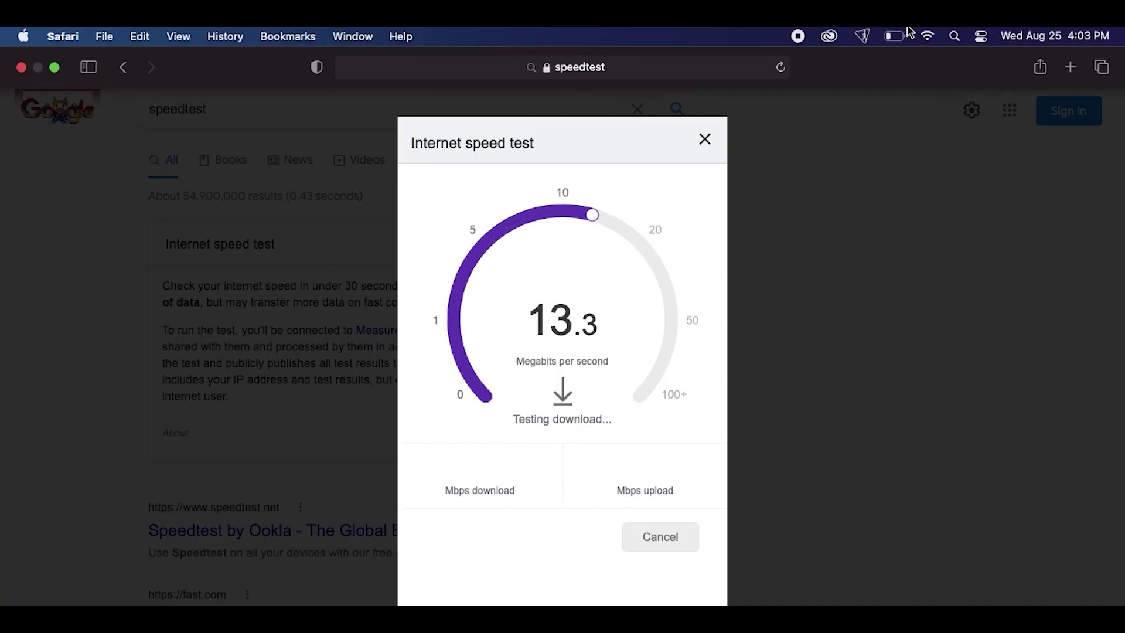
pyautogui.click(927, 36)
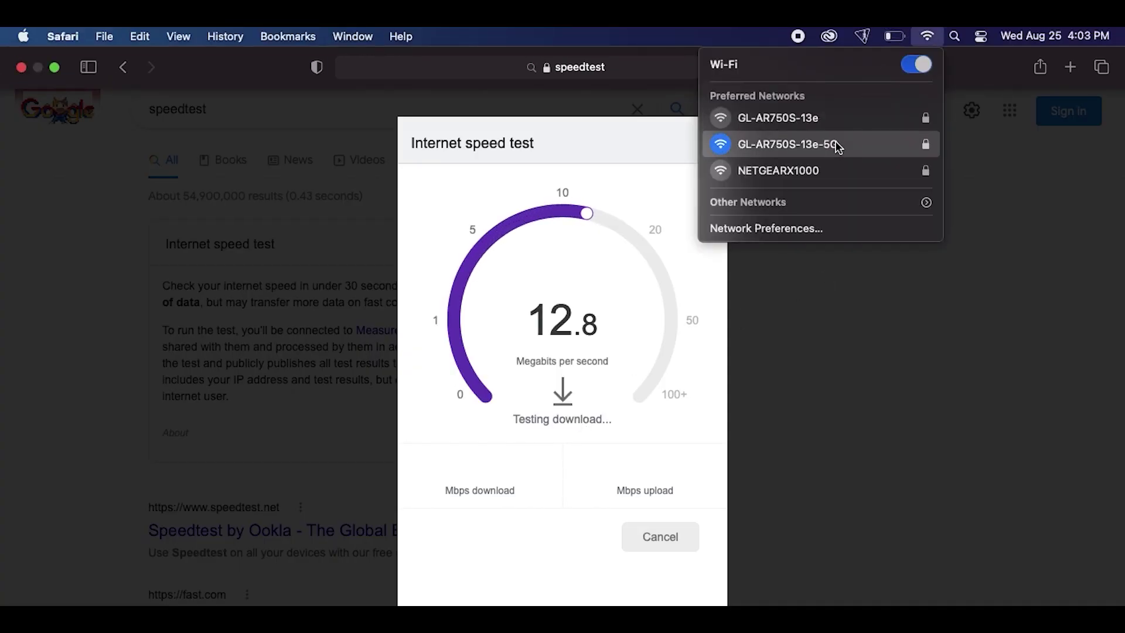
pyautogui.click(842, 309)
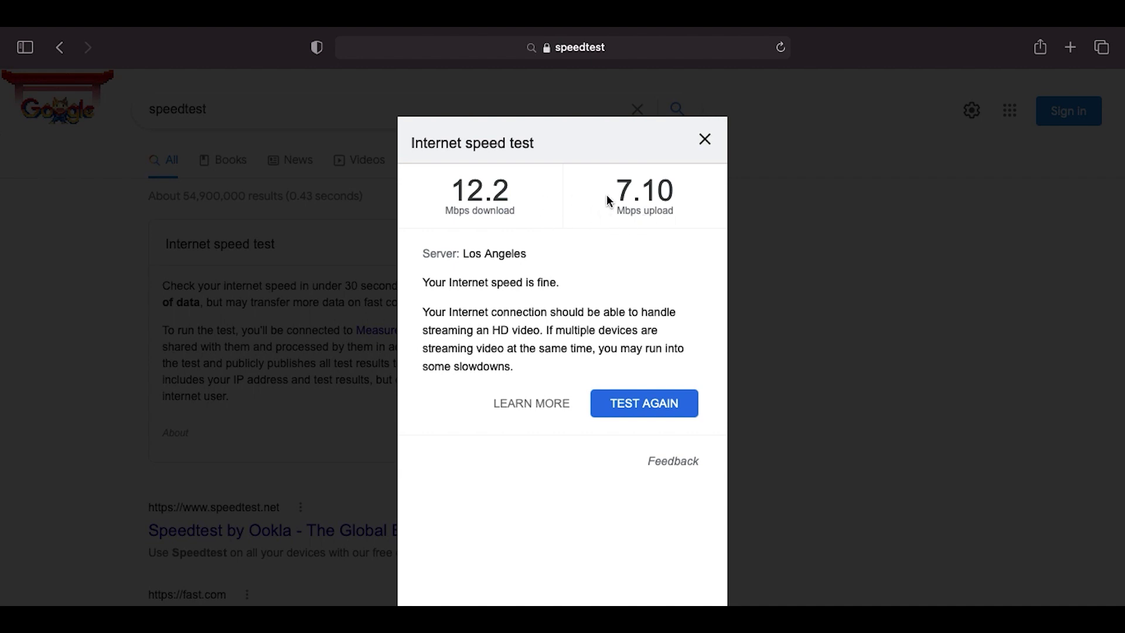
# Close the speed test results and return to the GL.iNet admin panel window
pyautogui.click(706, 140)
pyautogui.moveTo(201, 30)
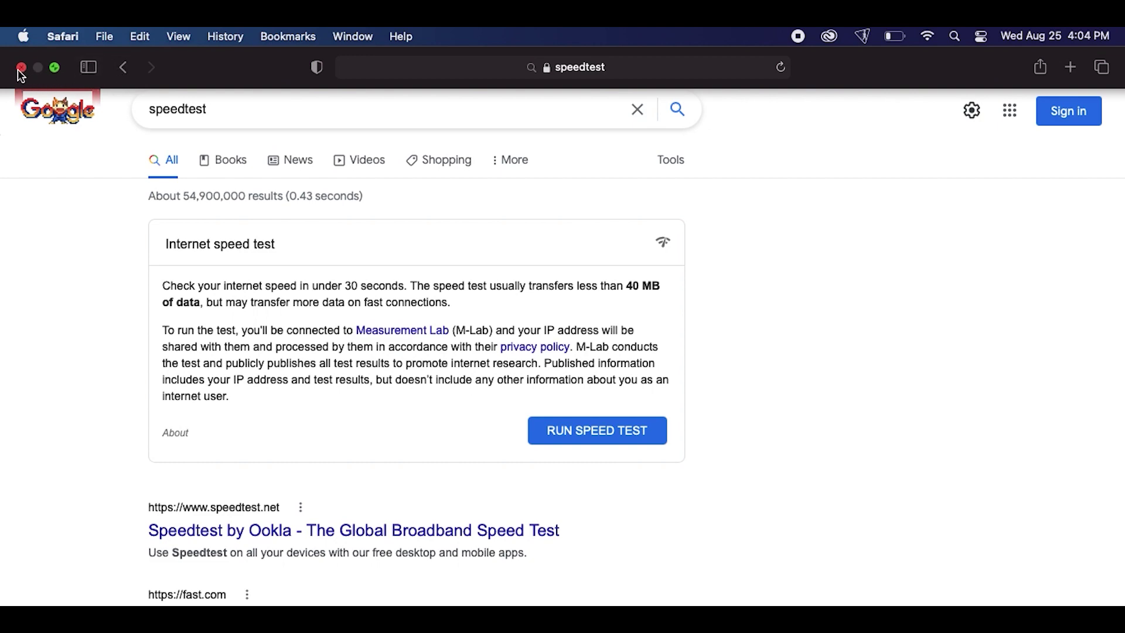
pyautogui.hotkey('ctrl', 'Left')
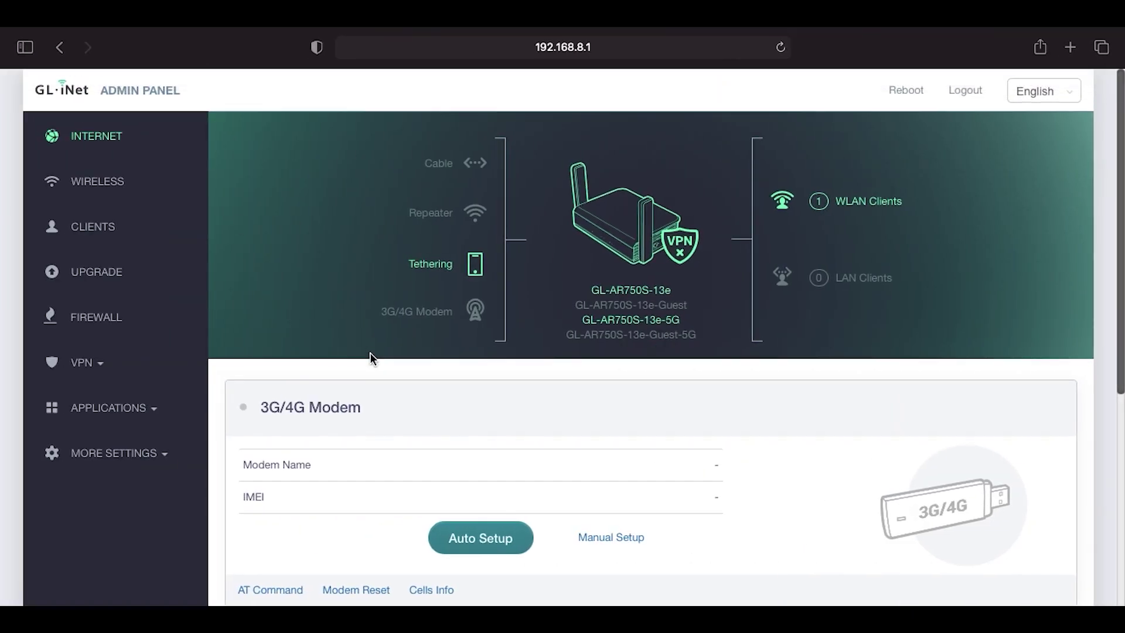
pyautogui.click(109, 192)
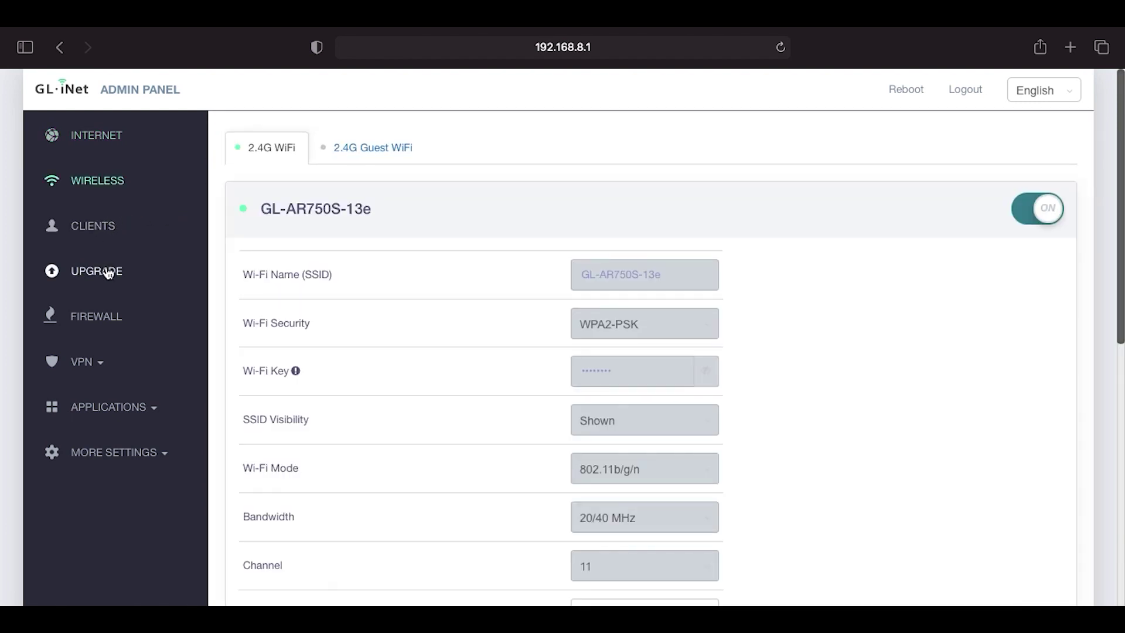
pyautogui.click(103, 315)
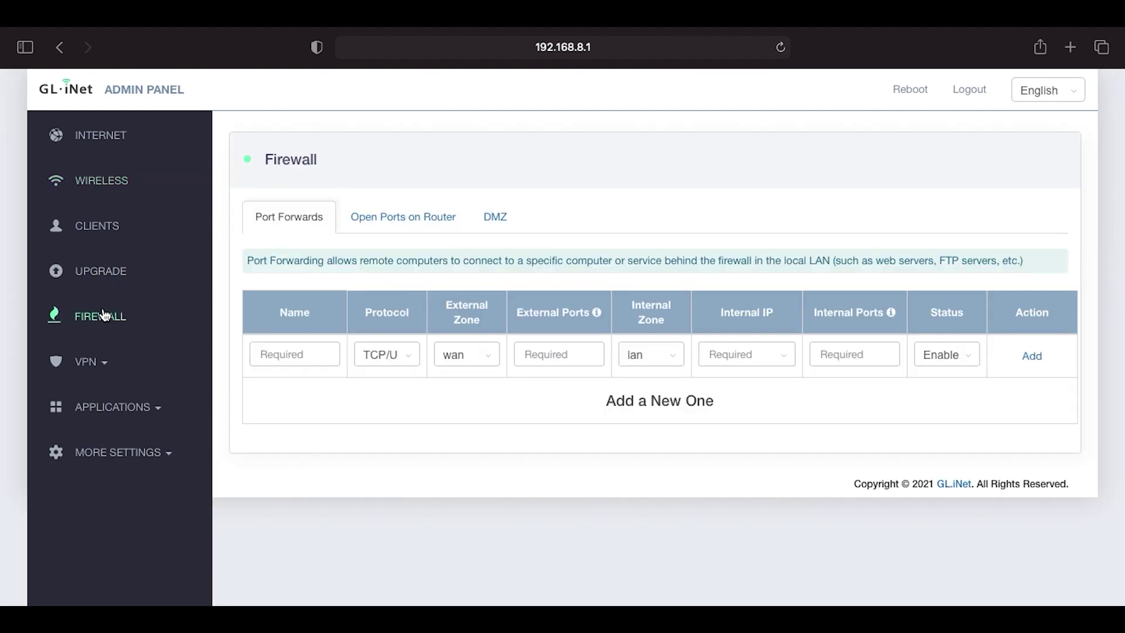
pyautogui.click(93, 363)
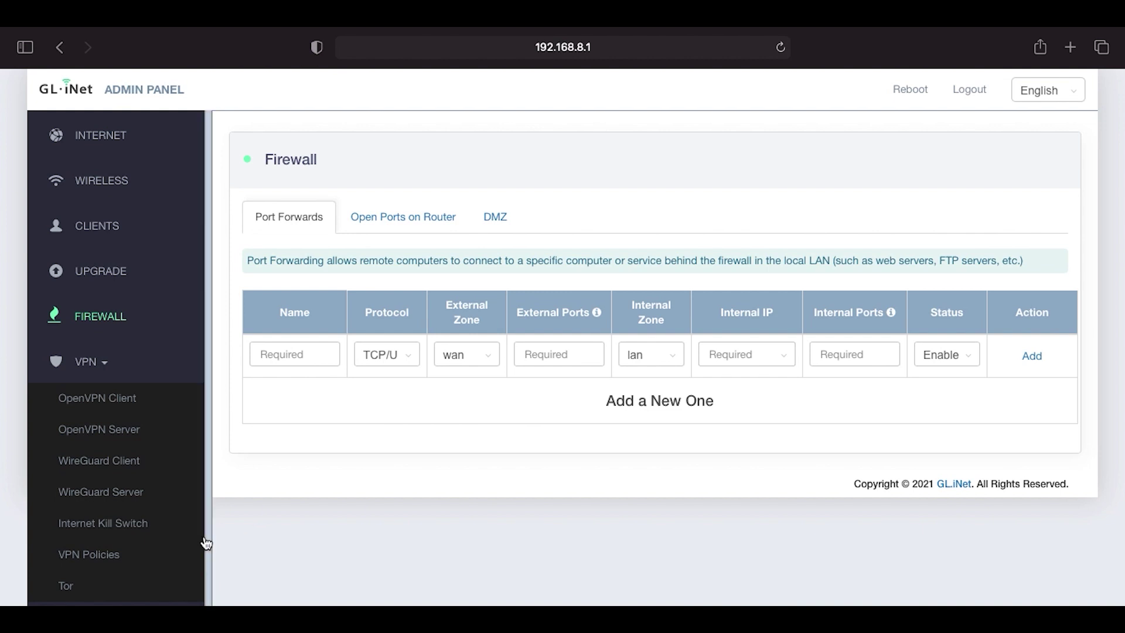
pyautogui.scroll(-1, 209, 539)
pyautogui.click(139, 590)
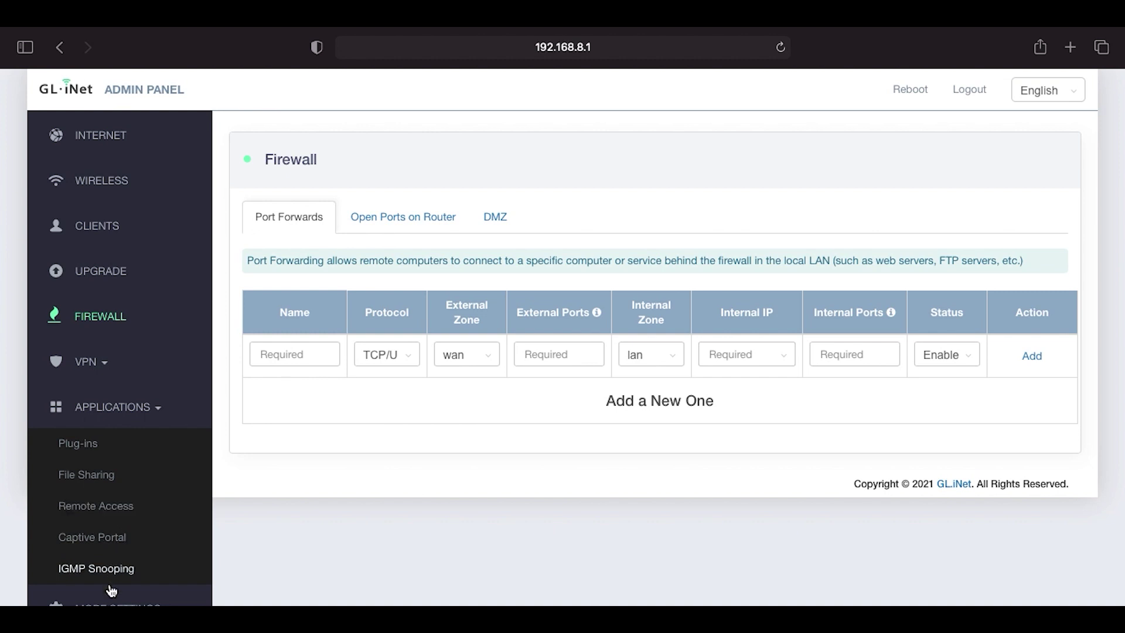
pyautogui.click(117, 602)
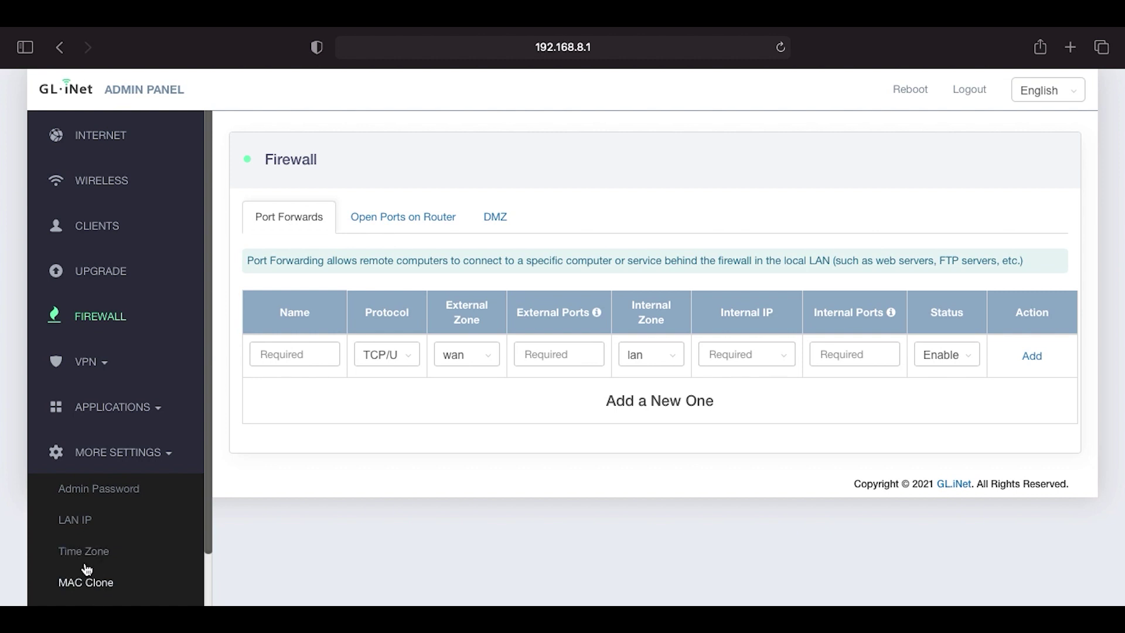
pyautogui.click(76, 521)
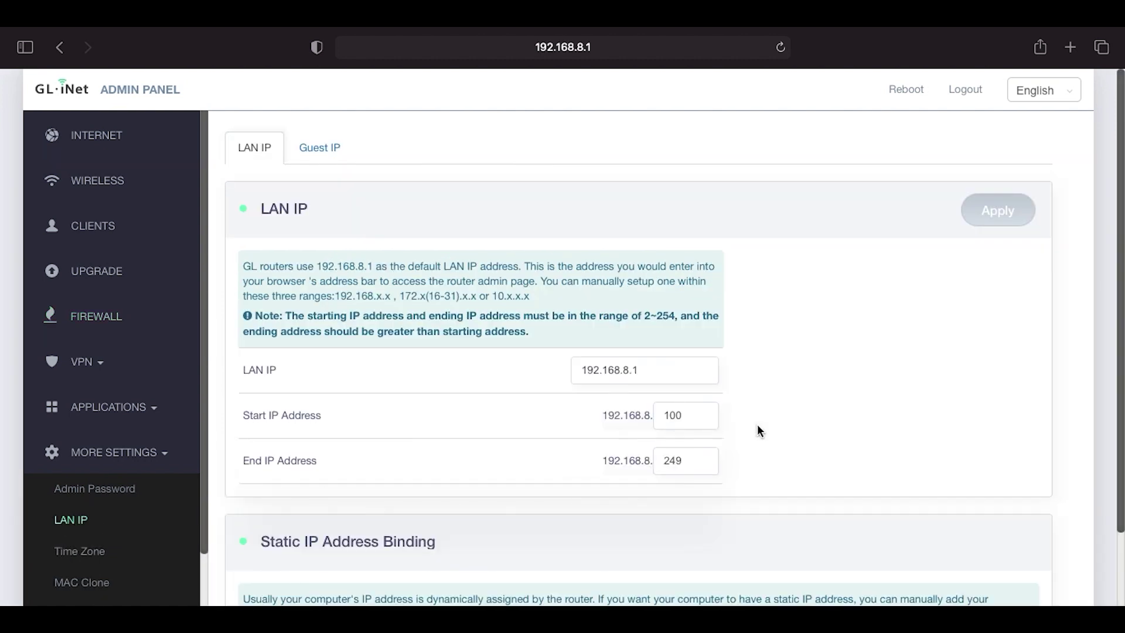
pyautogui.scroll(-5, 829, 403)
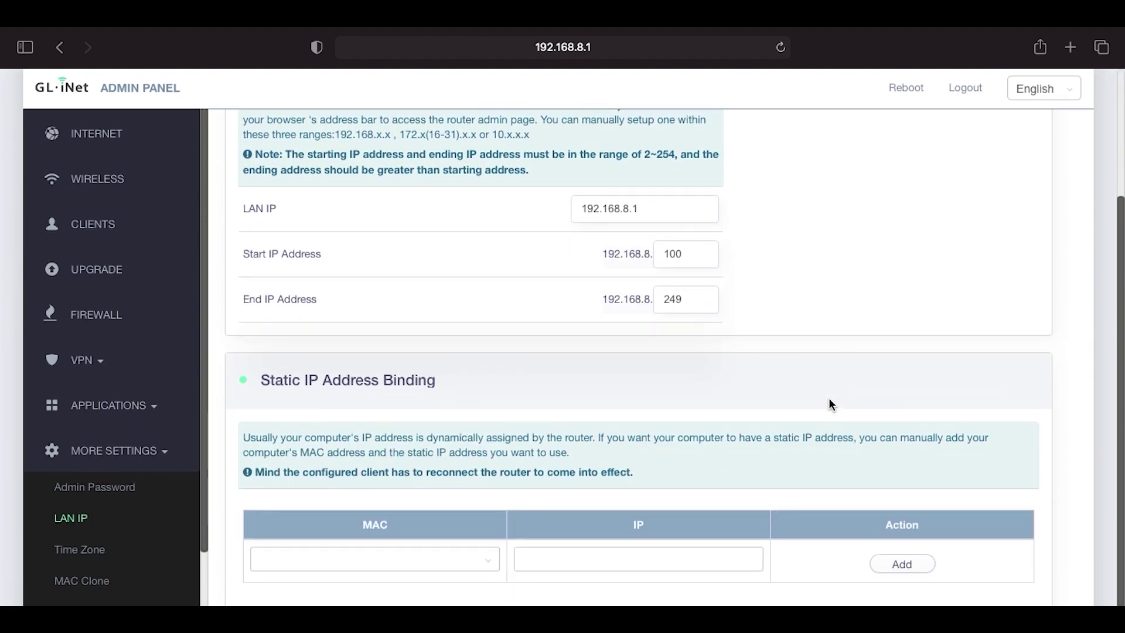
pyautogui.scroll(5, 675, 432)
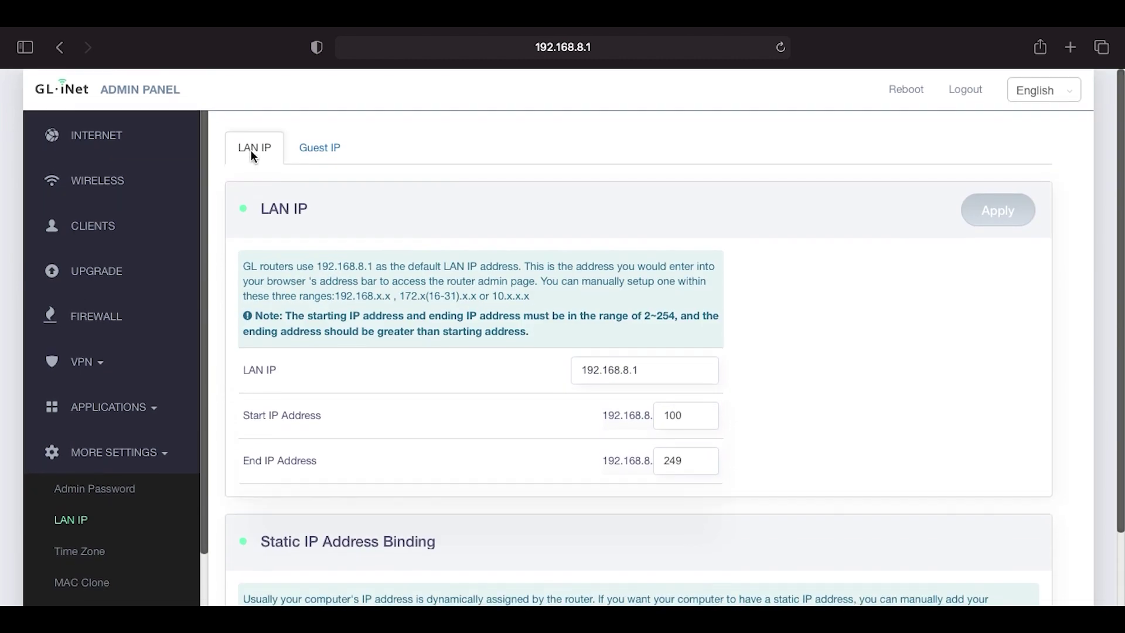
pyautogui.click(108, 135)
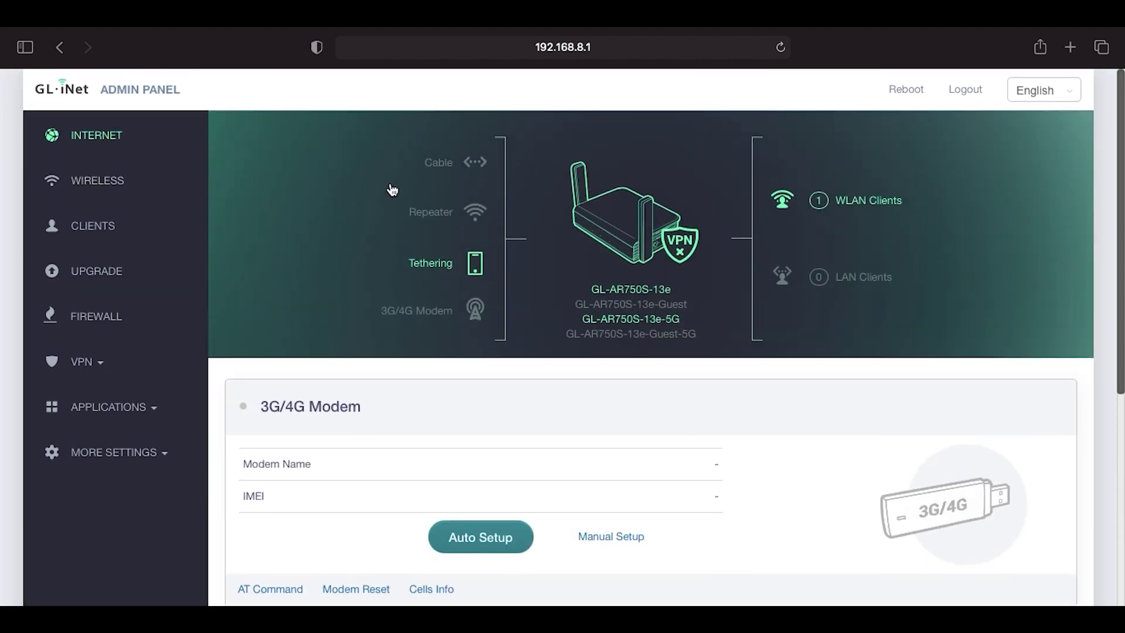
pyautogui.scroll(-10, 909, 372)
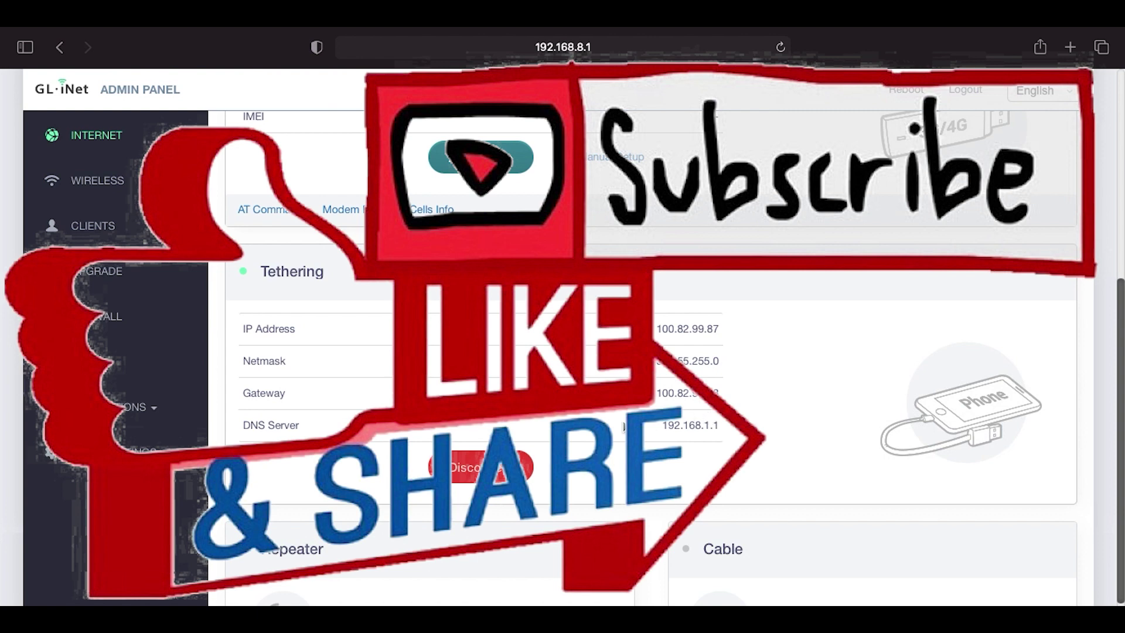
pyautogui.scroll(-3, 779, 473)
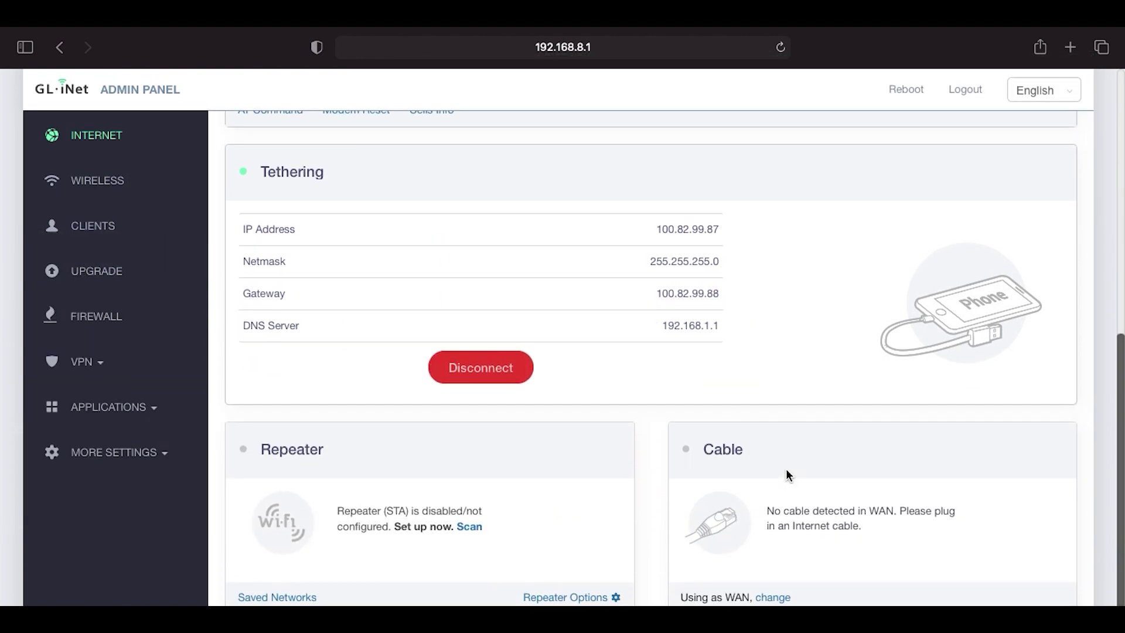
pyautogui.scroll(10, 785, 469)
pyautogui.scroll(2, 786, 474)
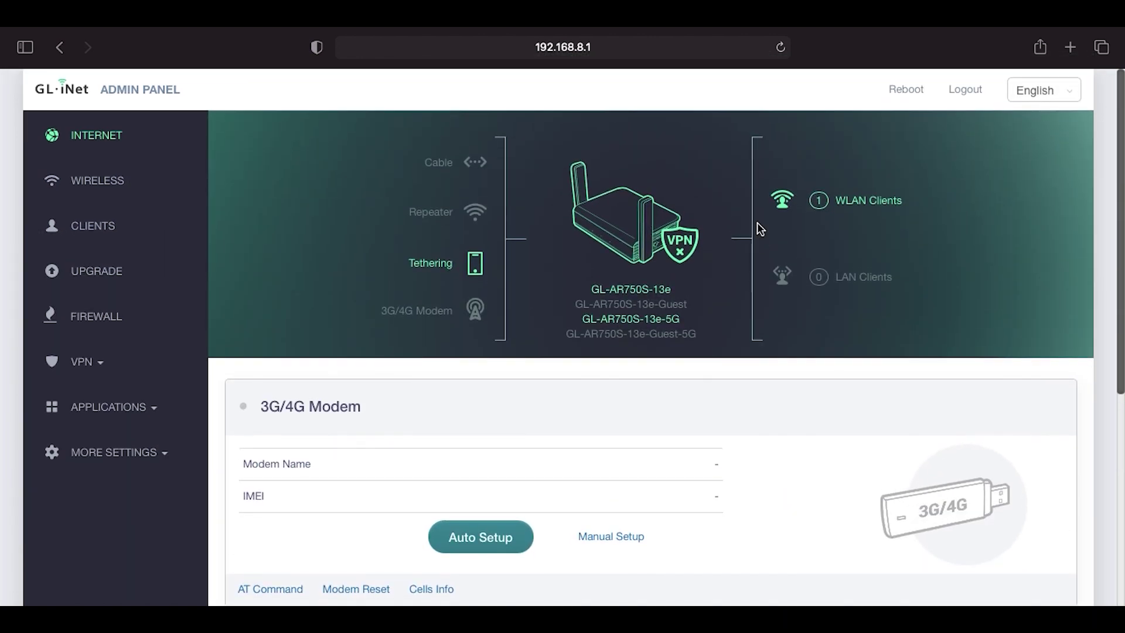